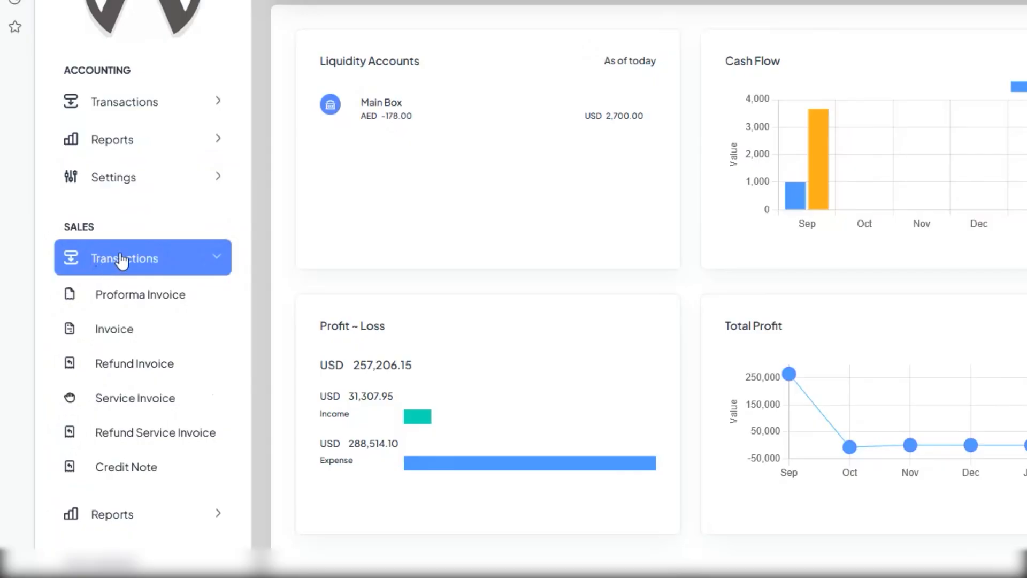
Open the sales proforma invoice list and start a new proforma invoice
left_click(123, 302)
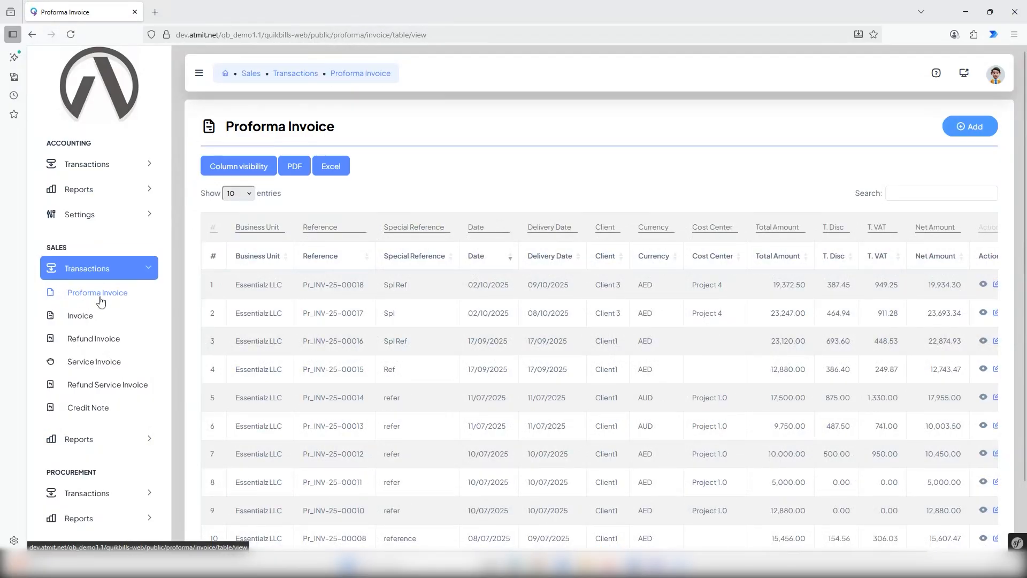
scroll(513, 199, "down", 2)
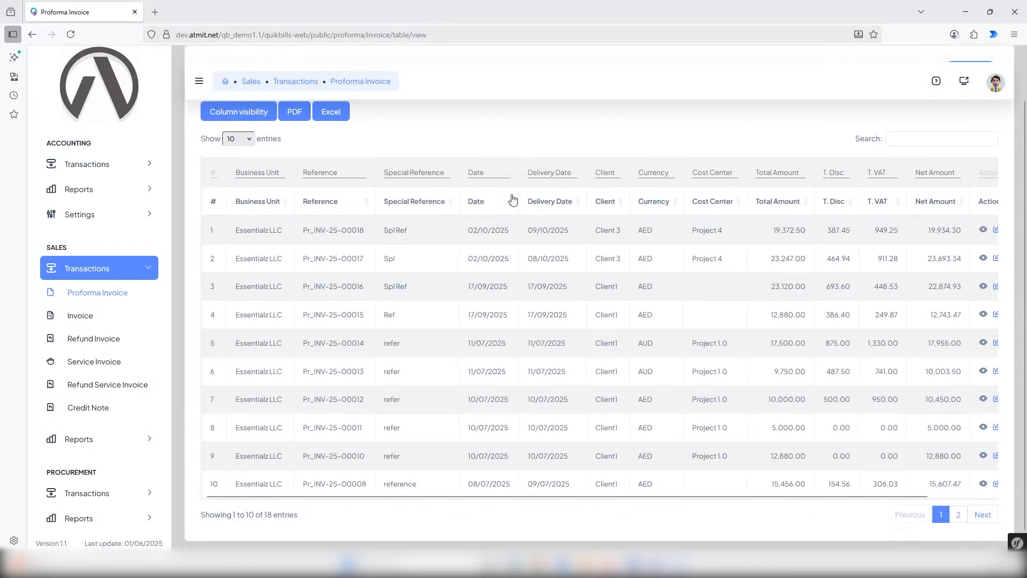
scroll(512, 199, "up", 2)
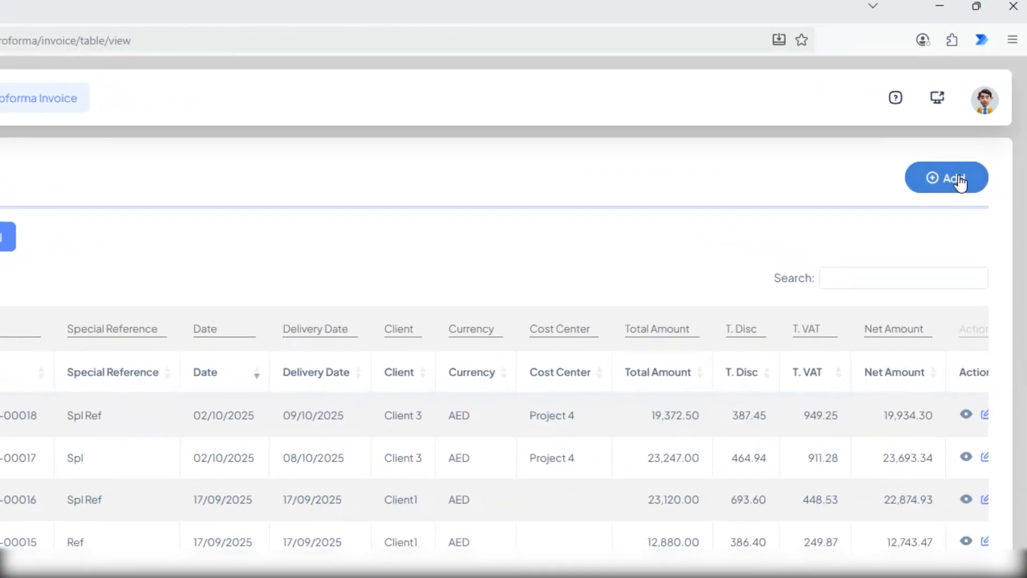
left_click(957, 175)
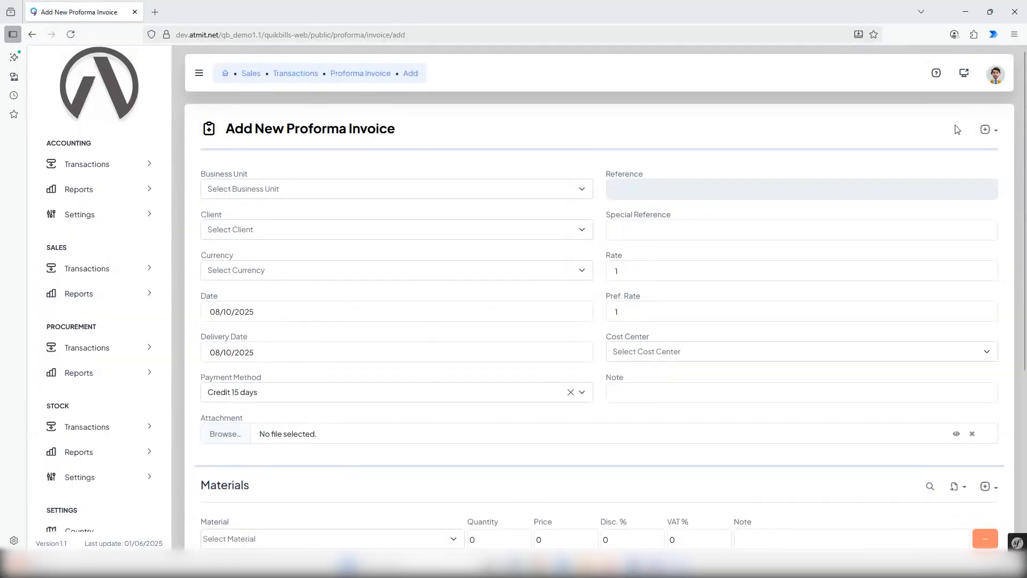
Set the invoice's business unit to Essentialz LLC and its client to Client 3
left_click(442, 196)
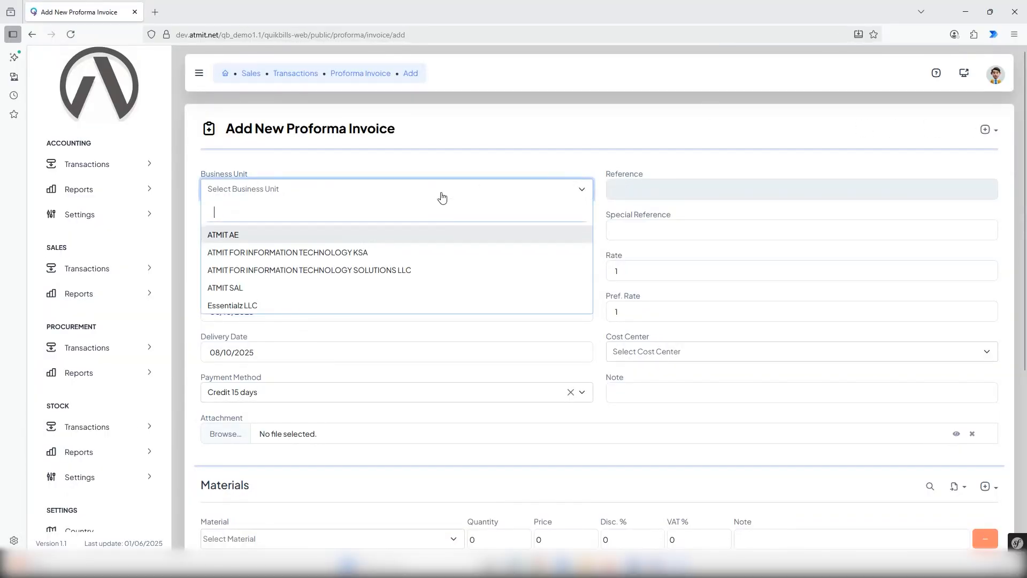
left_click(264, 306)
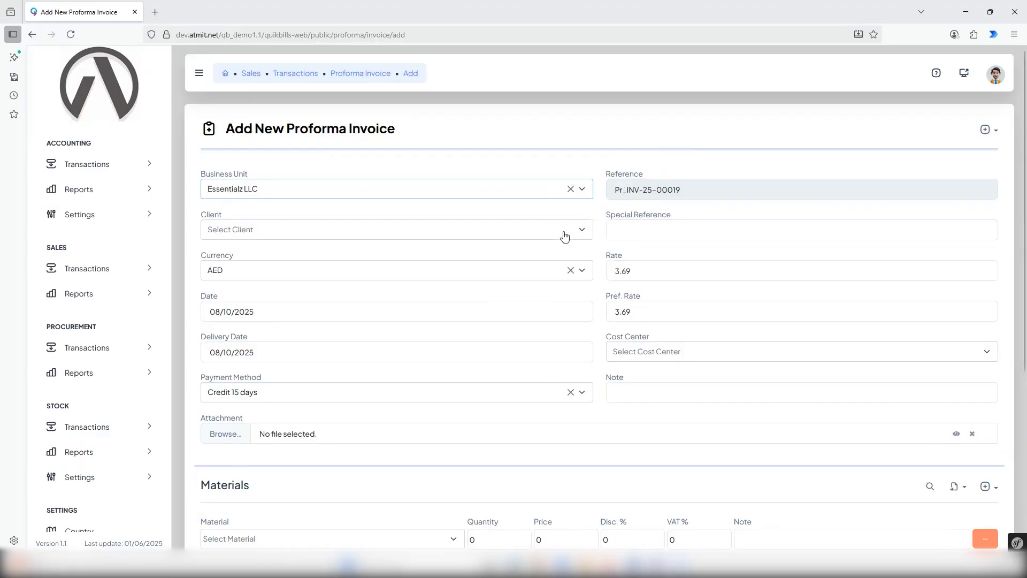
left_click(408, 234)
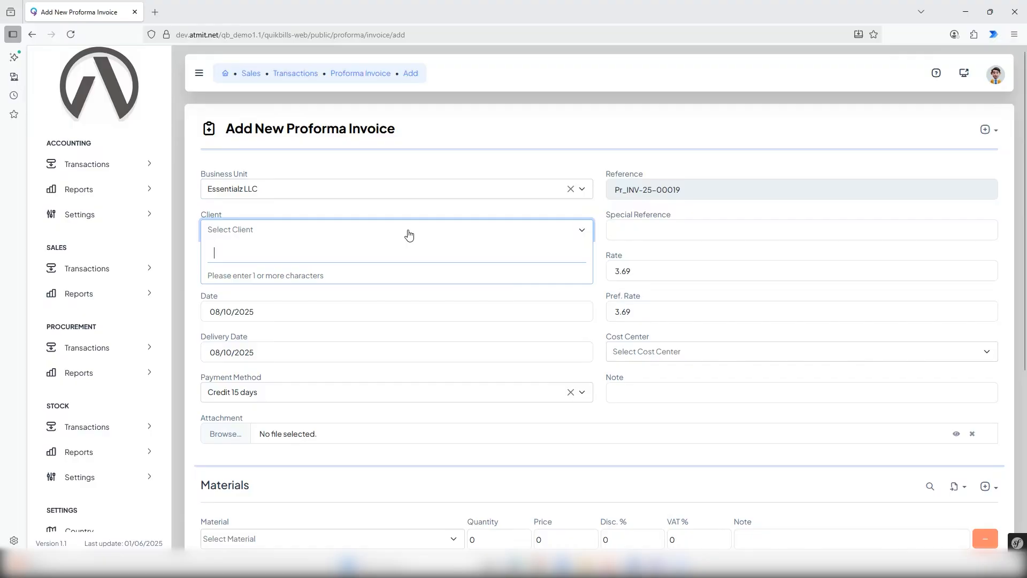
type("c")
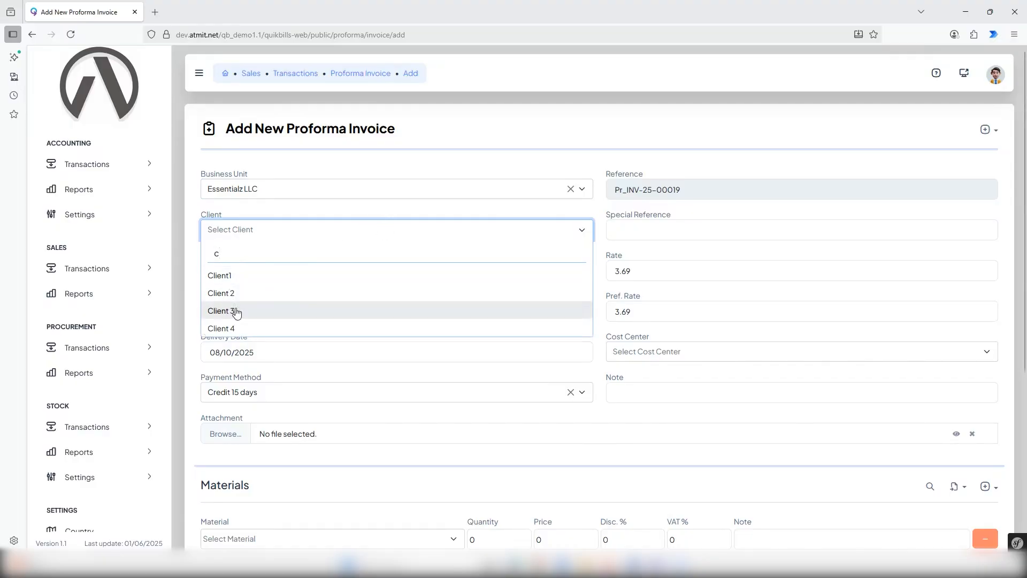
left_click(236, 313)
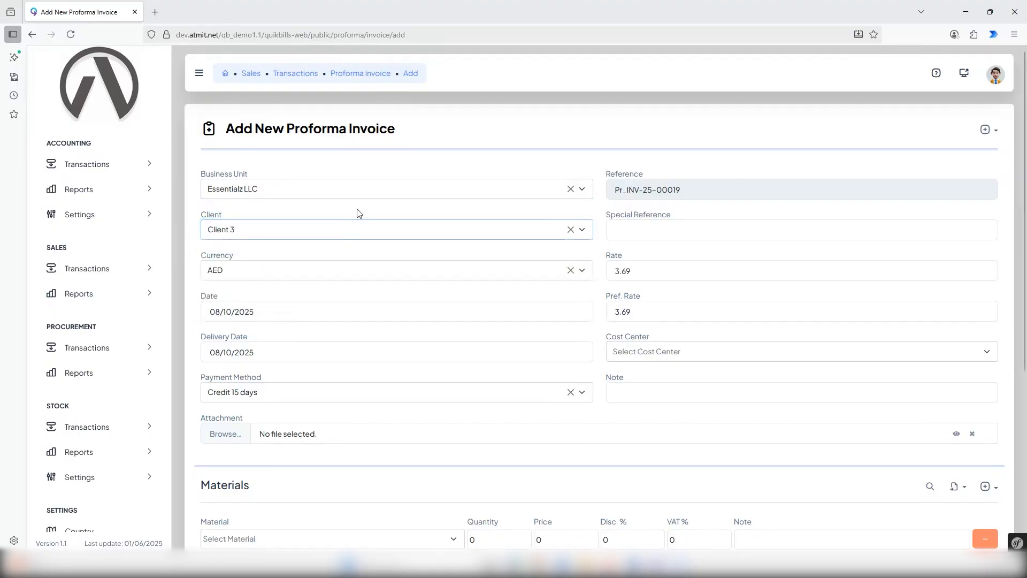
Enter Refd as the special reference and set the delivery date to 16/10/2025
left_click(691, 228)
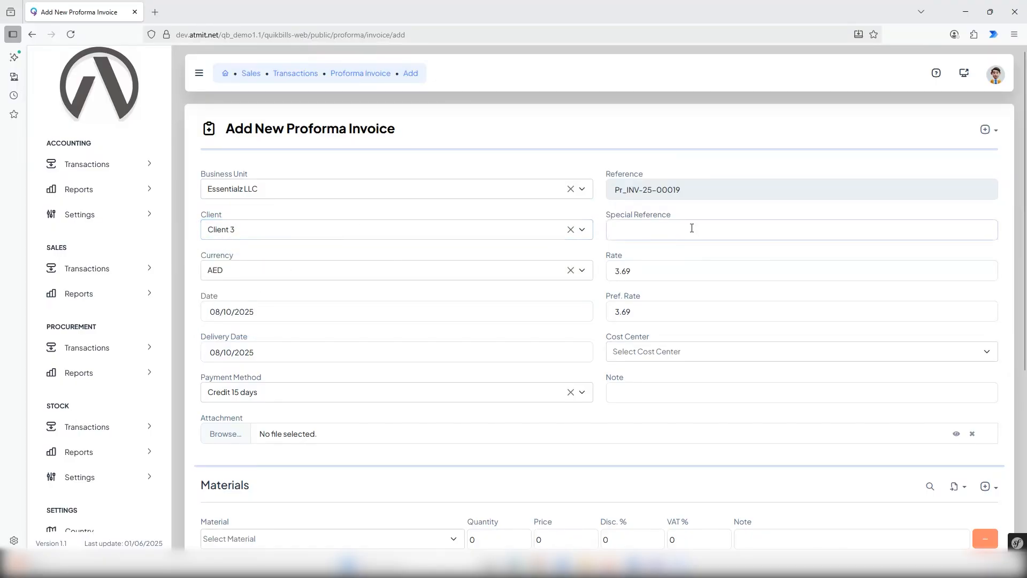
type("Refd")
left_click(274, 353)
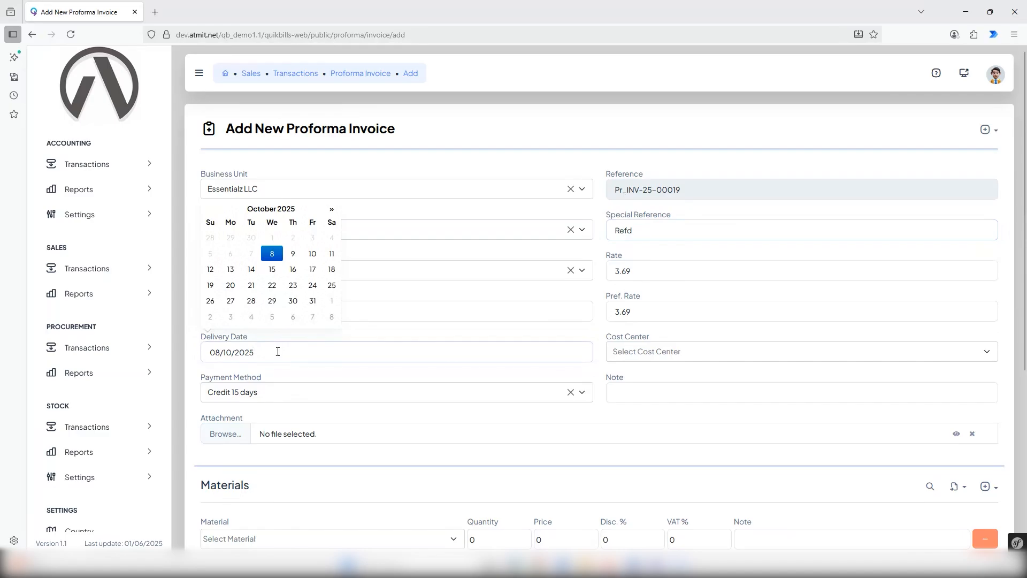
left_click(294, 270)
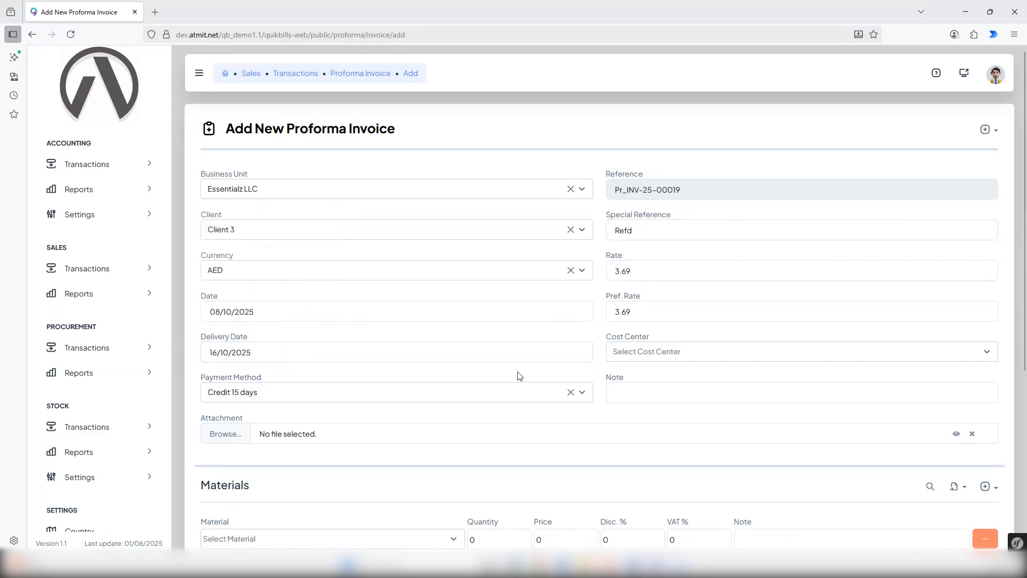
Assign the invoice to cost center Project 4 and enter "Notes" as its note
left_click(661, 353)
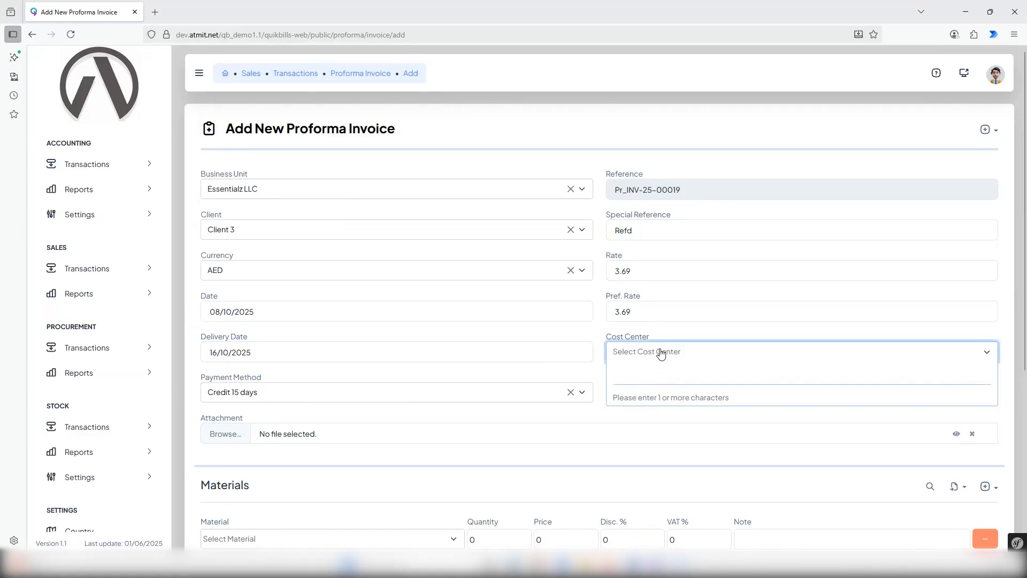
type("c")
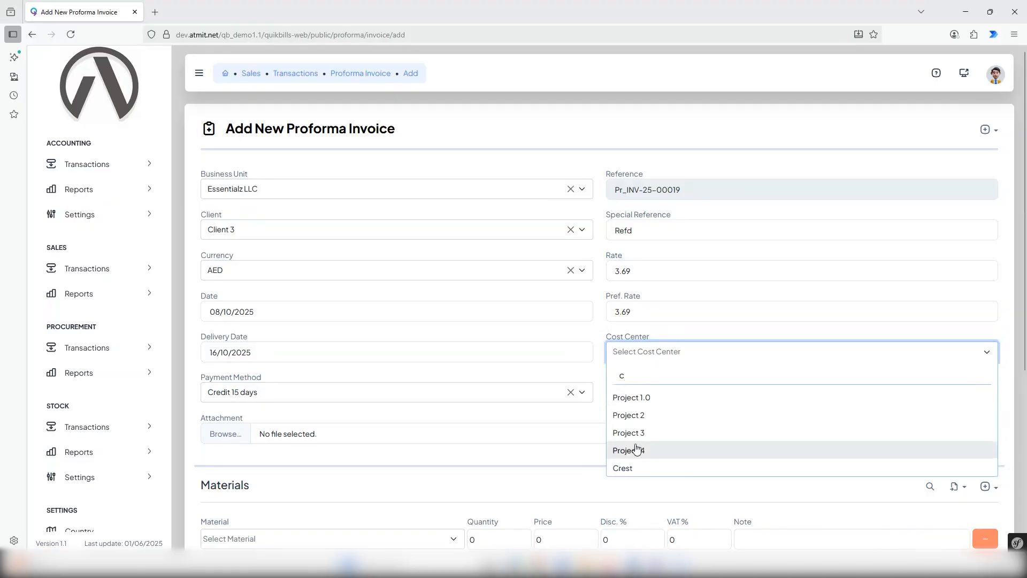
left_click(635, 450)
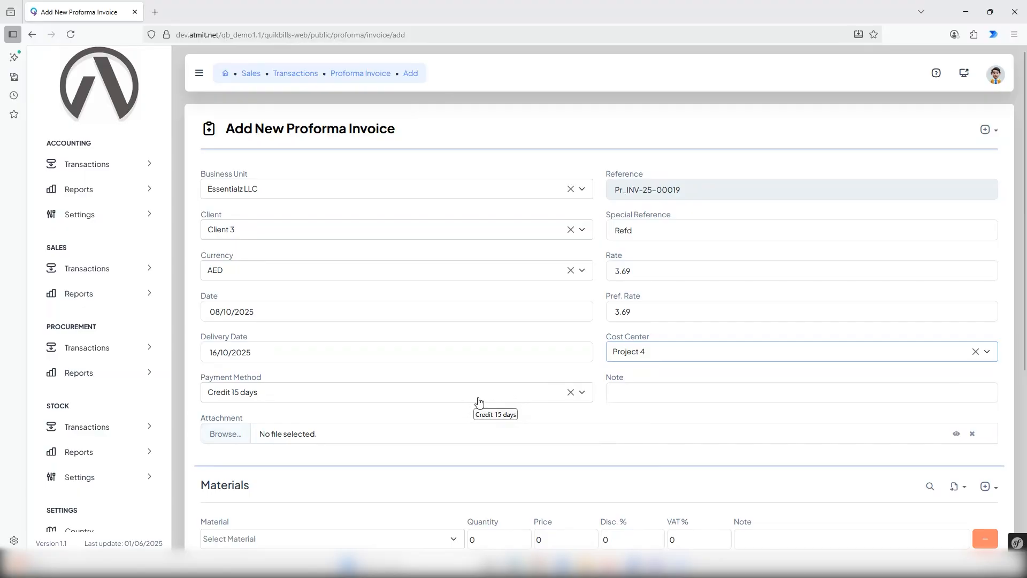
left_click(671, 391)
type("Notes")
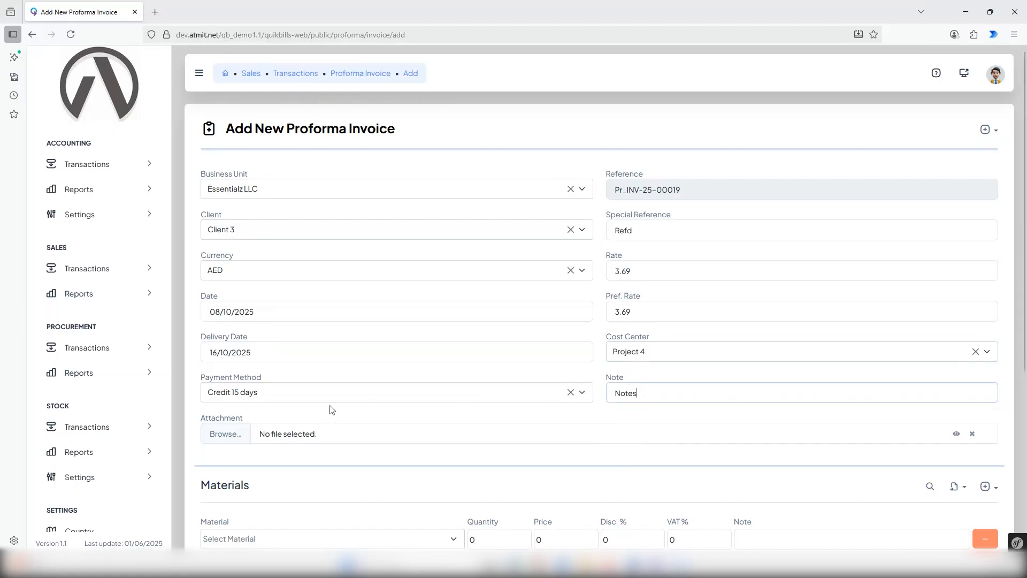
Attach the file QB DB 02 from the Desktop folder to the invoice
left_click(227, 435)
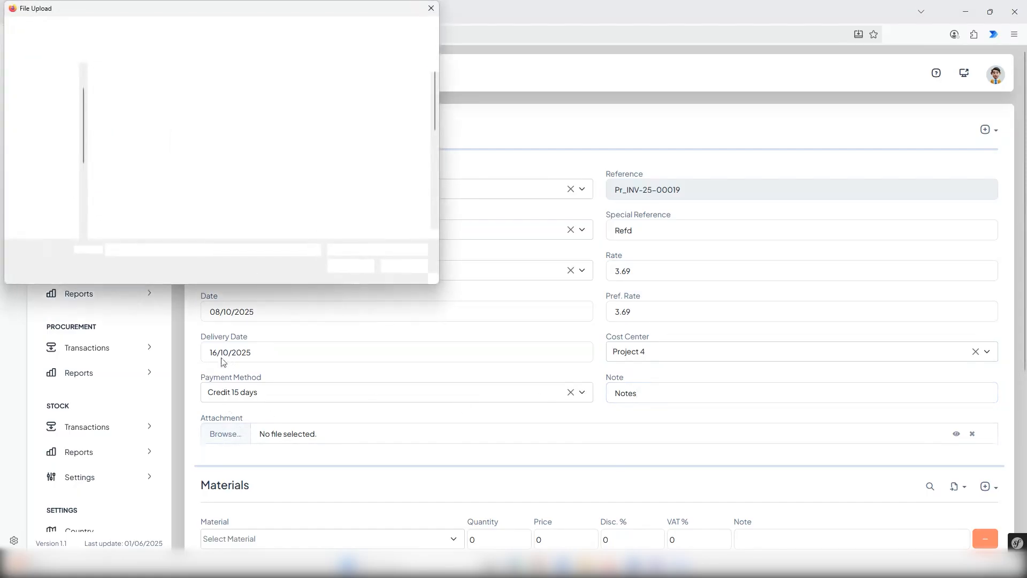
left_click(365, 90)
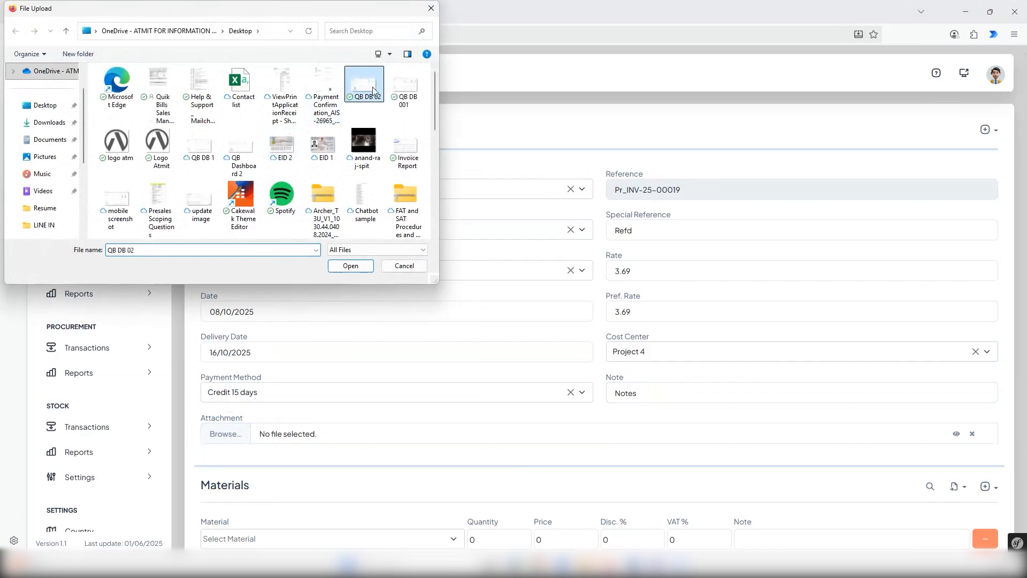
left_click(353, 268)
Choose Compressor as the first material line and set its quantity to 3
scroll(417, 332, "down", 3)
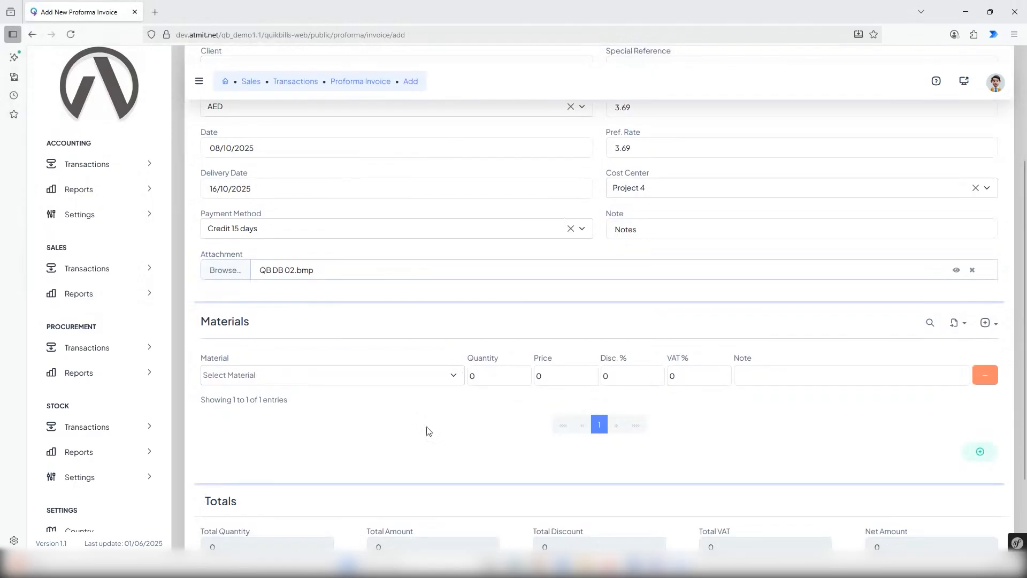
left_click(453, 378)
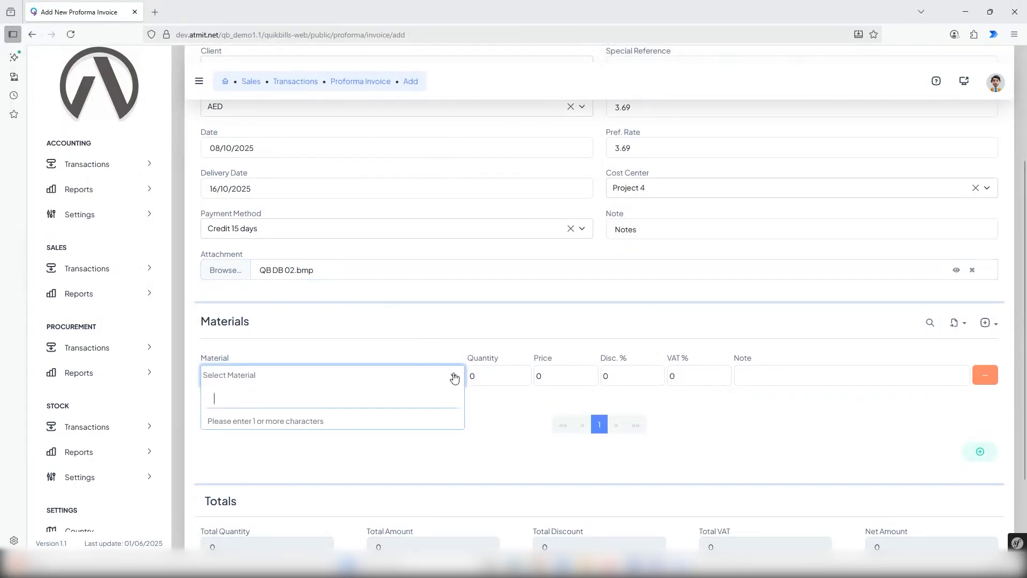
type("com")
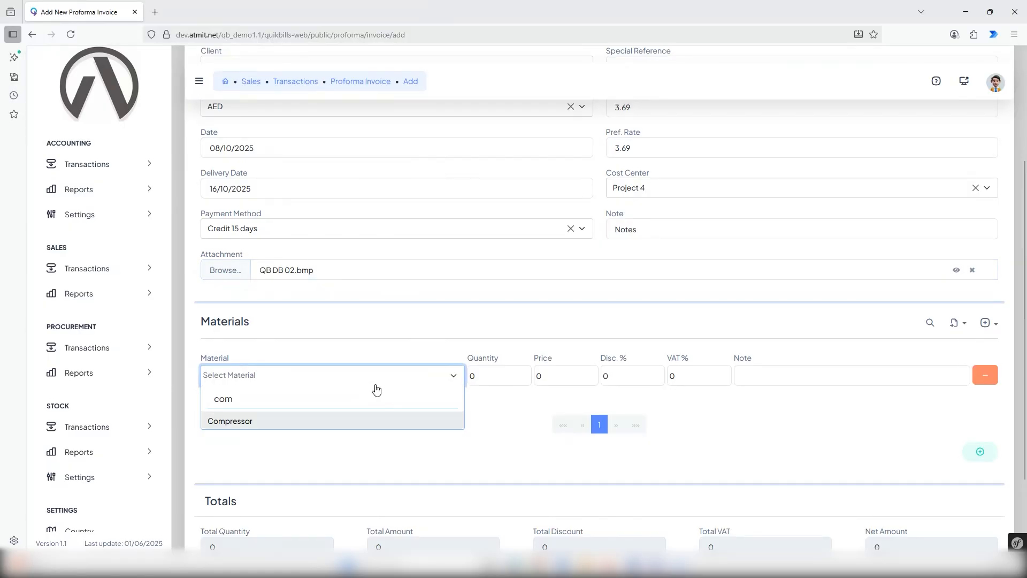
left_click(259, 422)
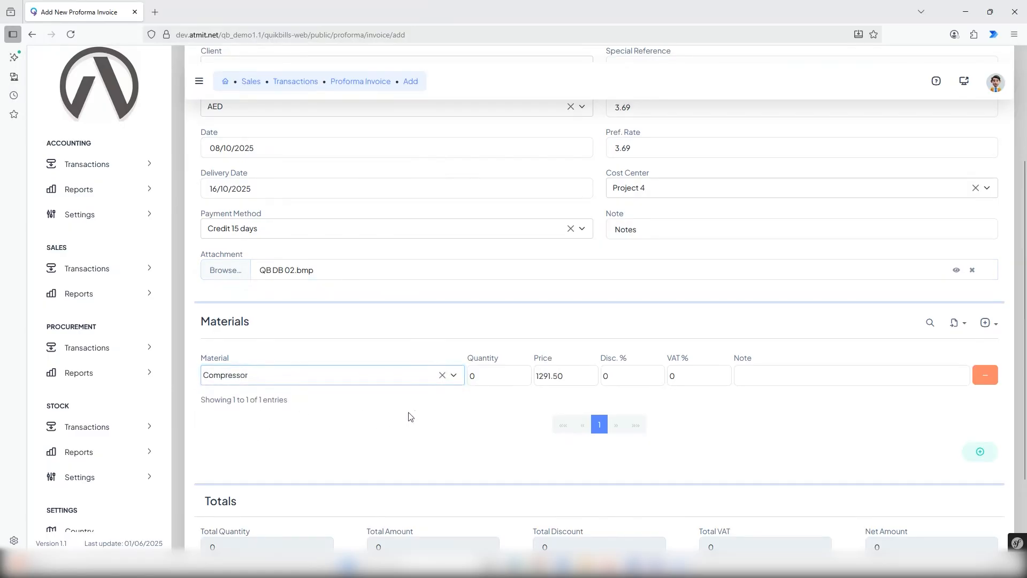
left_click(484, 375)
type("3")
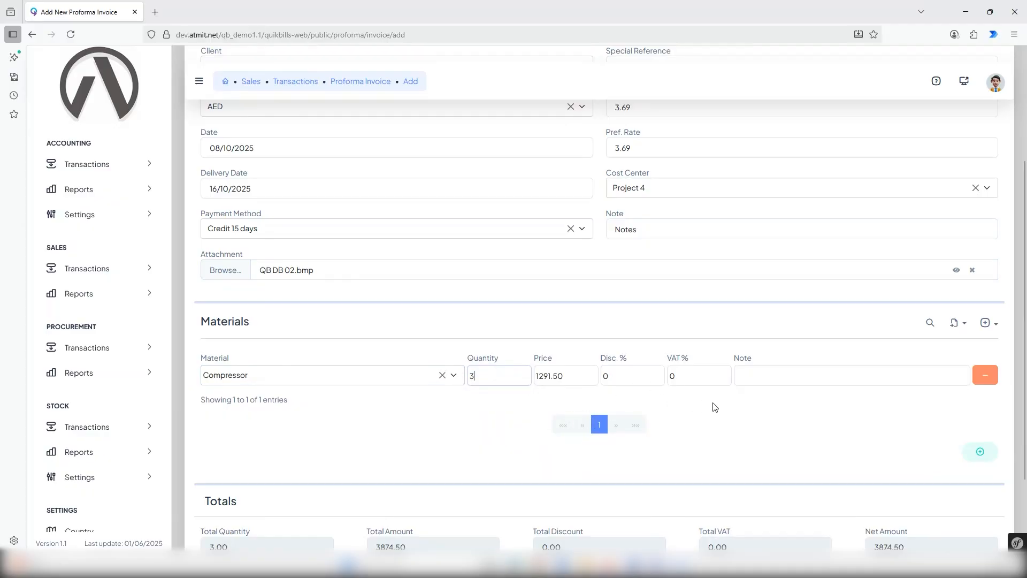
Give the Compressor line a 4% discount, 5% VAT and the note "Notes"
left_click_drag(619, 377, 602, 375)
type("4")
key("Tab")
type("5")
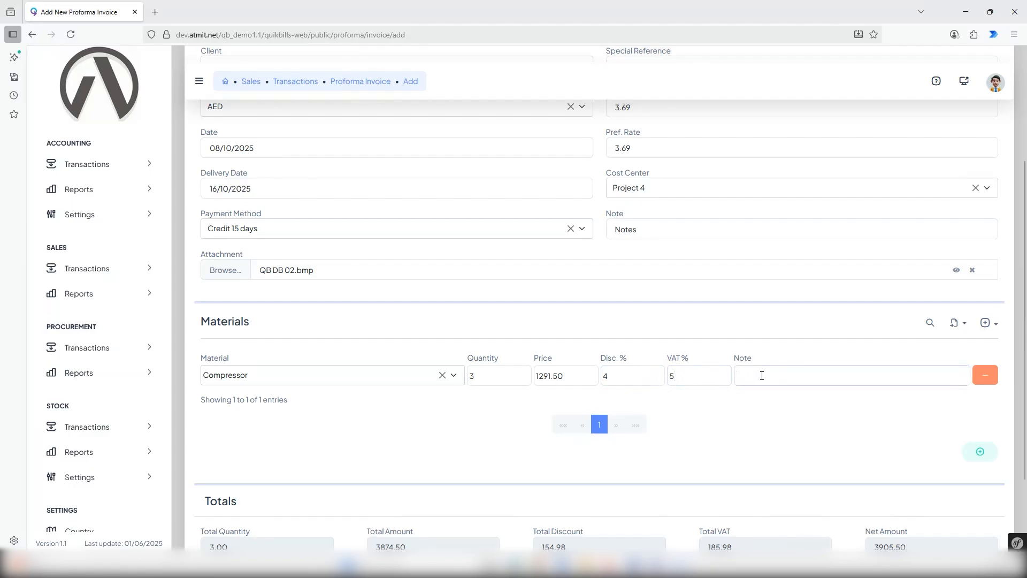
type("Nots")
type("s")
left_click(891, 419)
Add an empty second material line below Compressor and remove it again
scroll(816, 416, "down", 2)
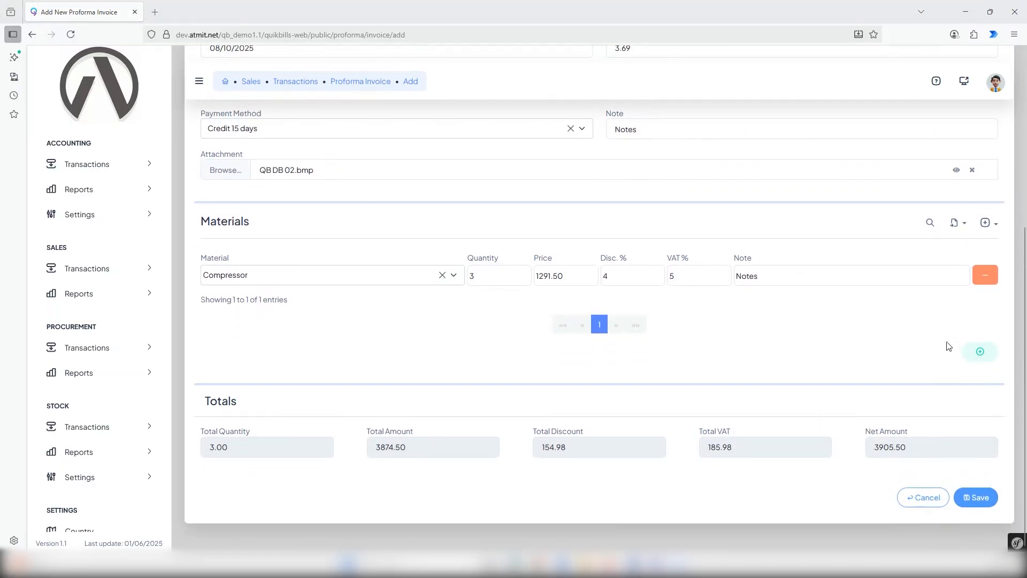
left_click(974, 353)
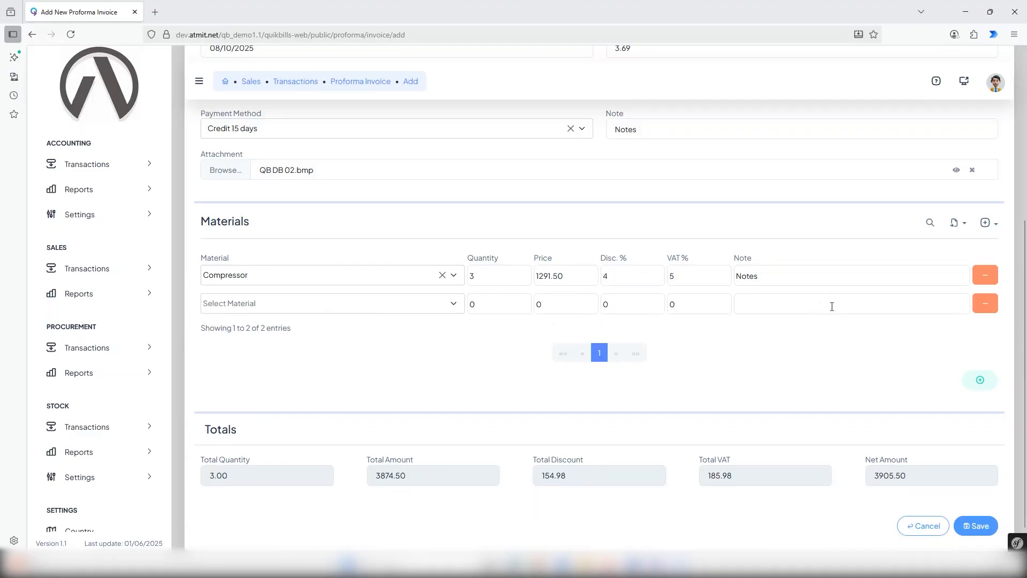
left_click(992, 305)
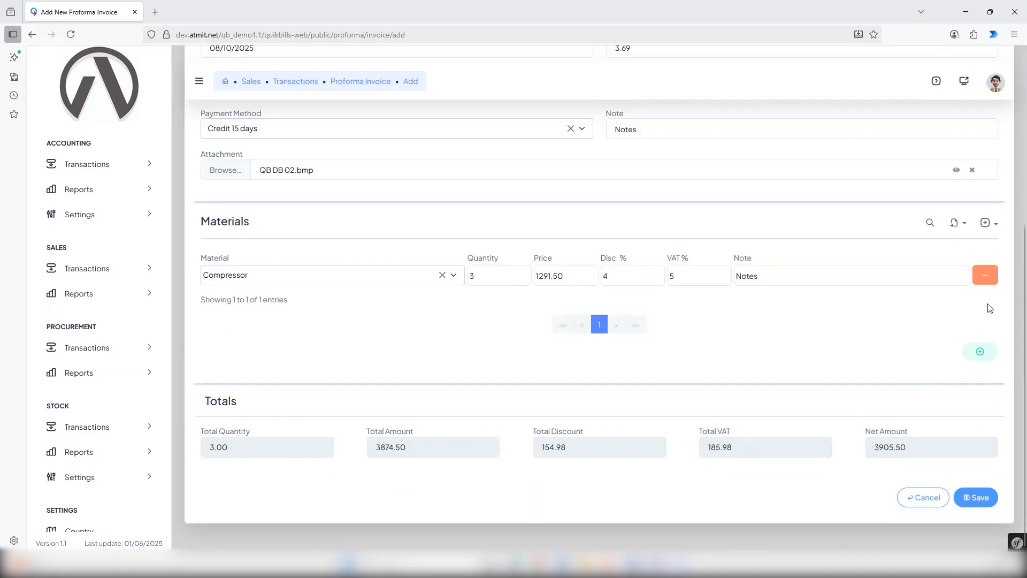
left_click(996, 227)
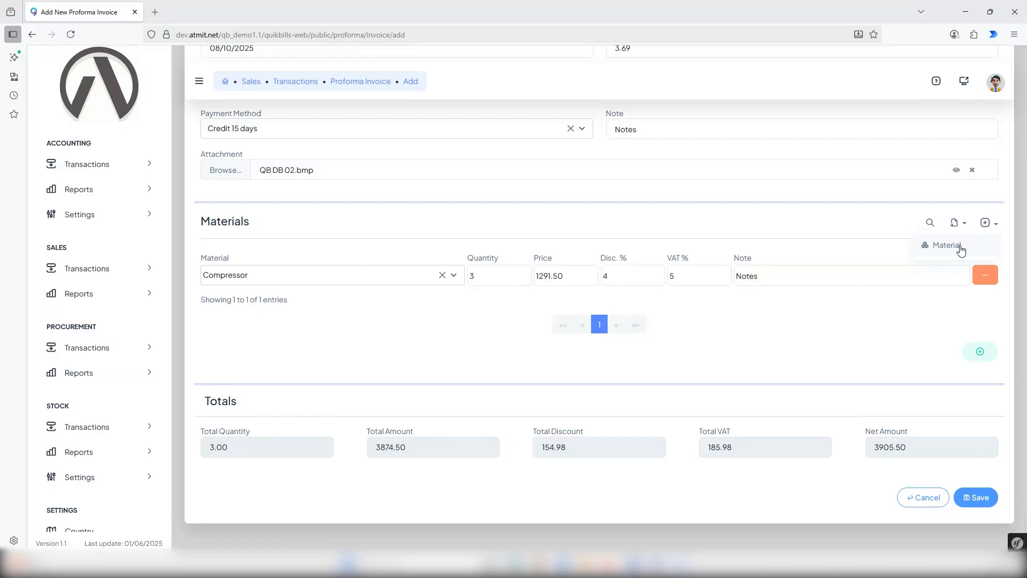
left_click(905, 325)
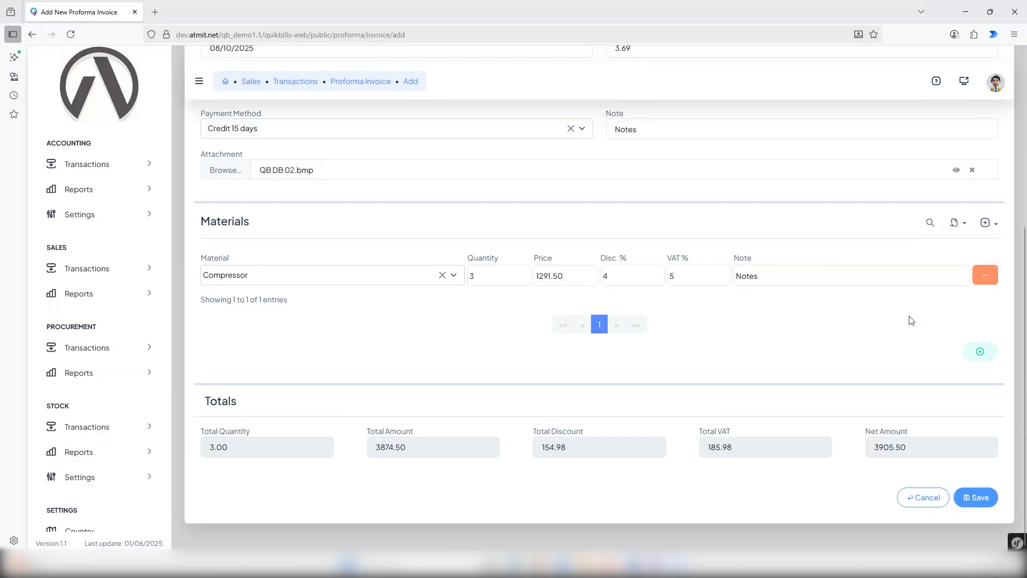
left_click(962, 222)
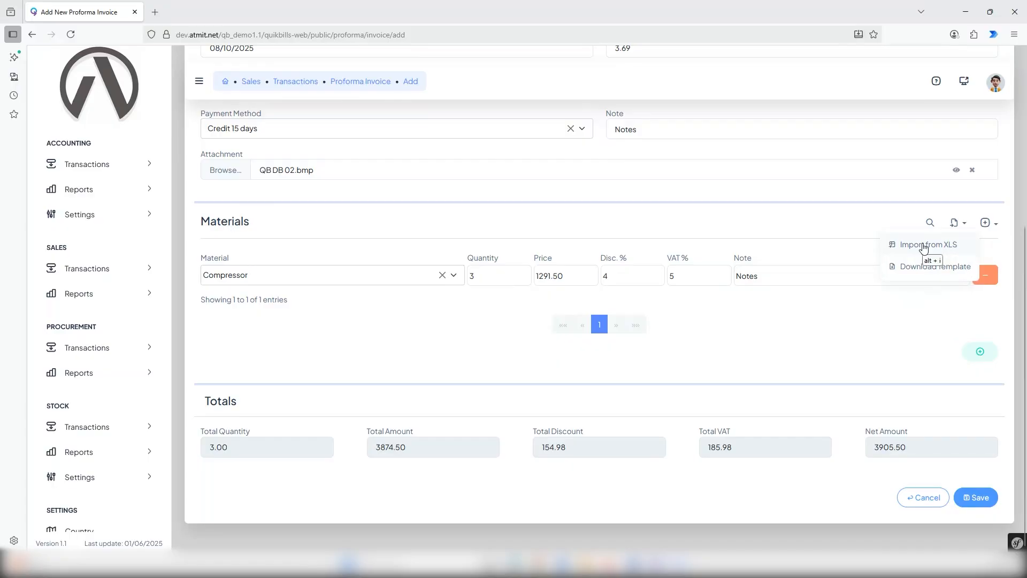
left_click(878, 325)
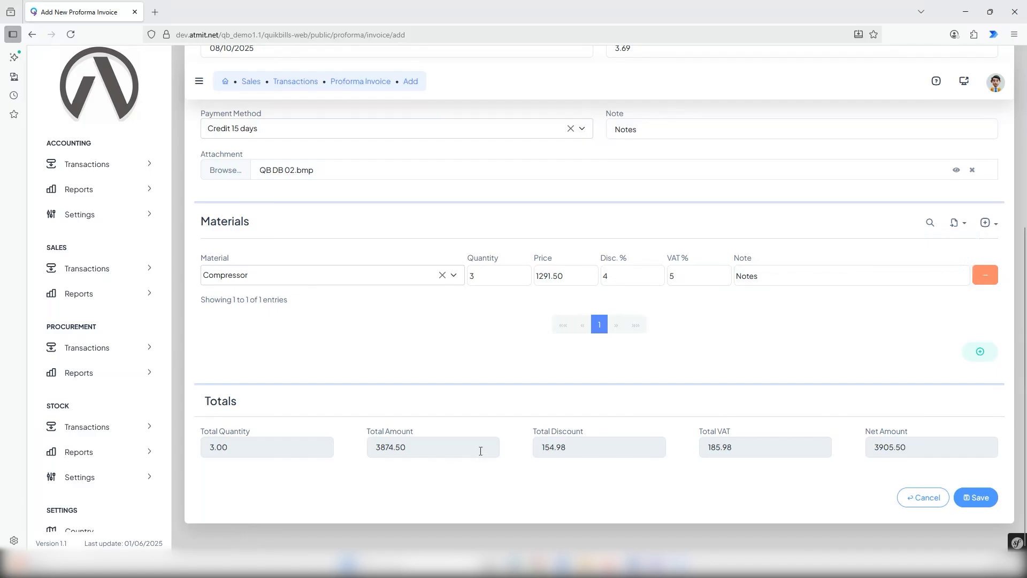
Save the new proforma invoice and check the row actions offered in the invoice list
left_click(975, 498)
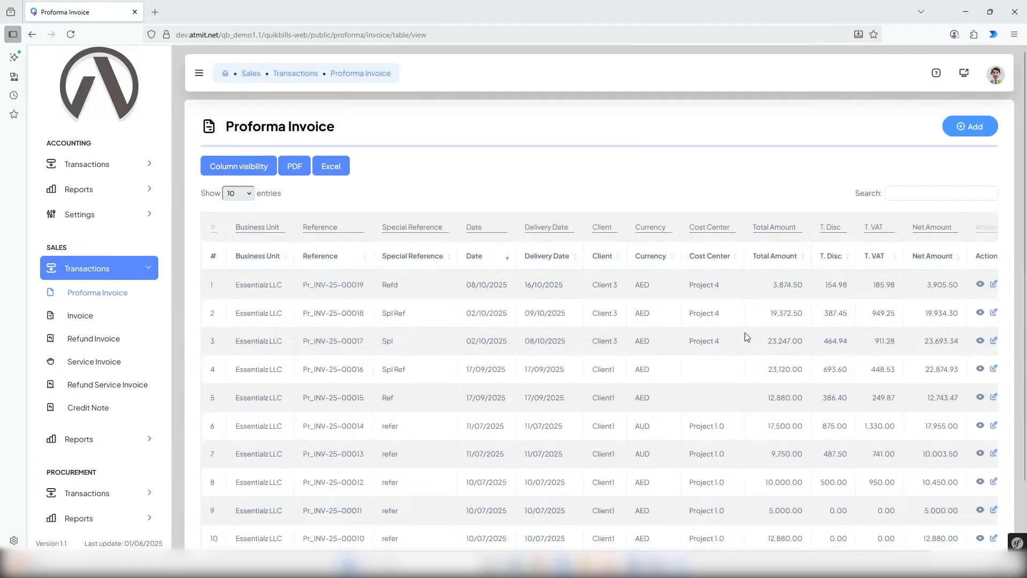
scroll(713, 467, "down", 2)
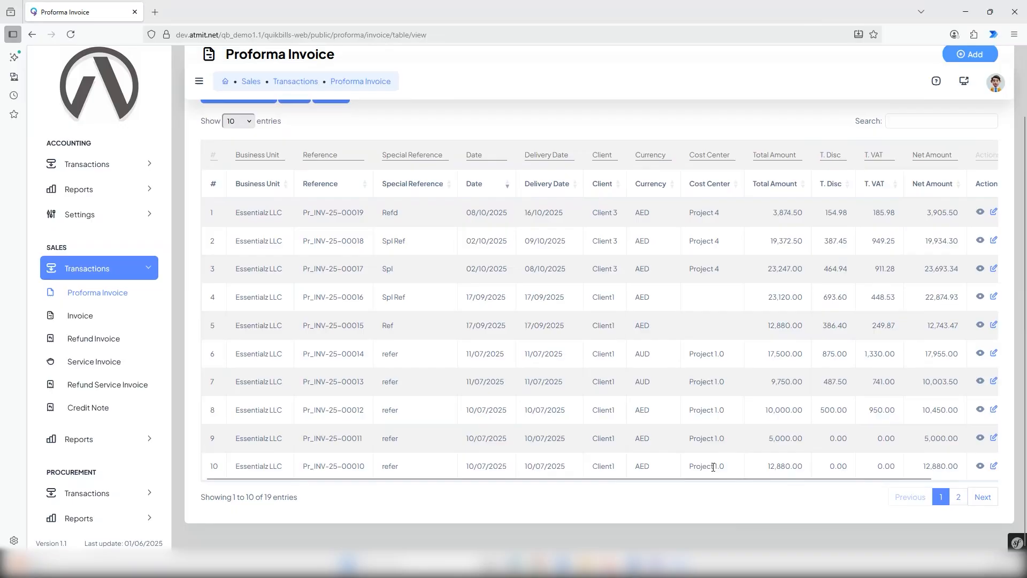
left_click_drag(767, 484, 825, 480)
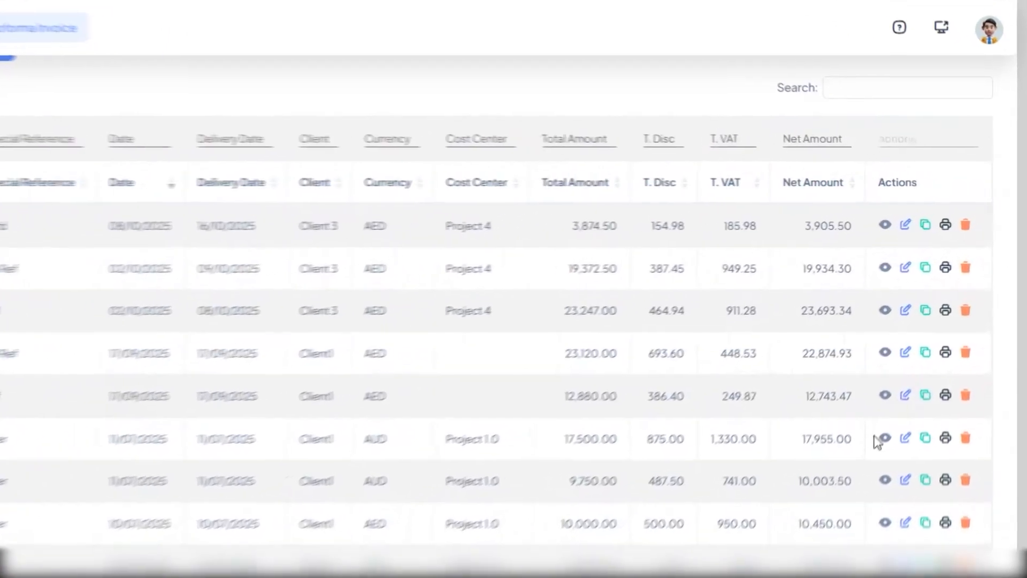
scroll(849, 396, "up", 2)
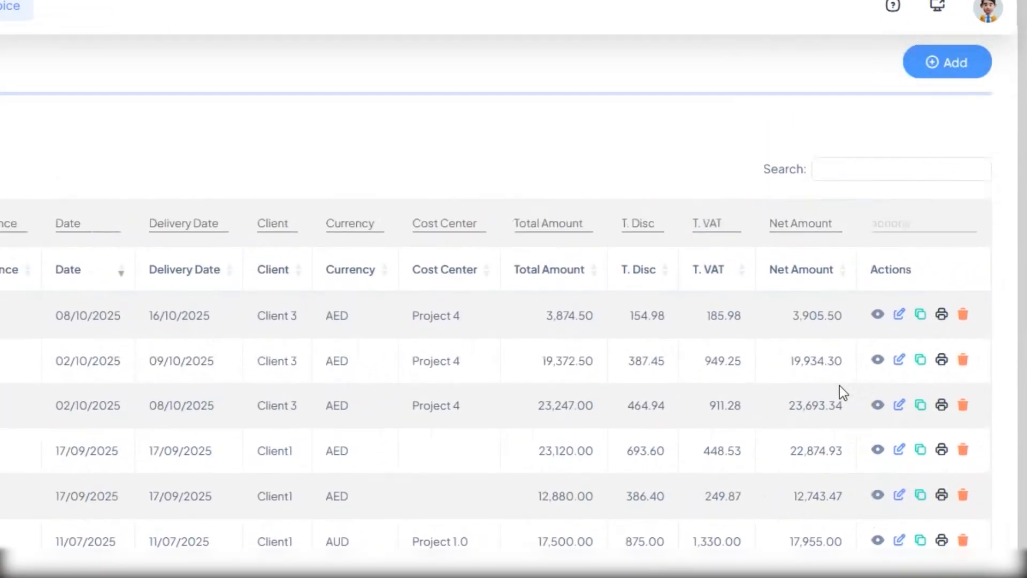
View the details, material line and totals of the newest Client 3 proforma invoice, and close it again
left_click(877, 315)
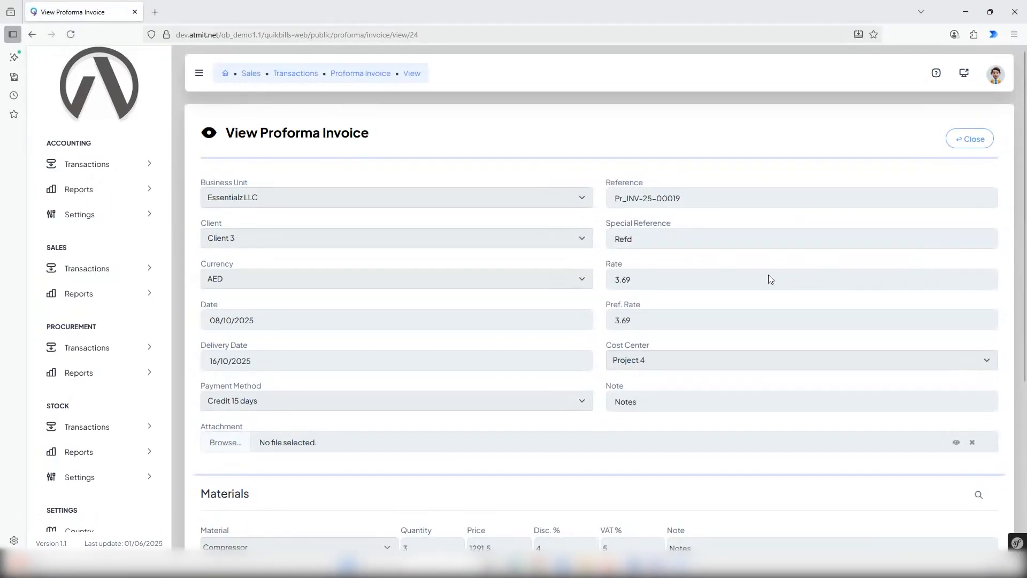
scroll(770, 292, "down", 5)
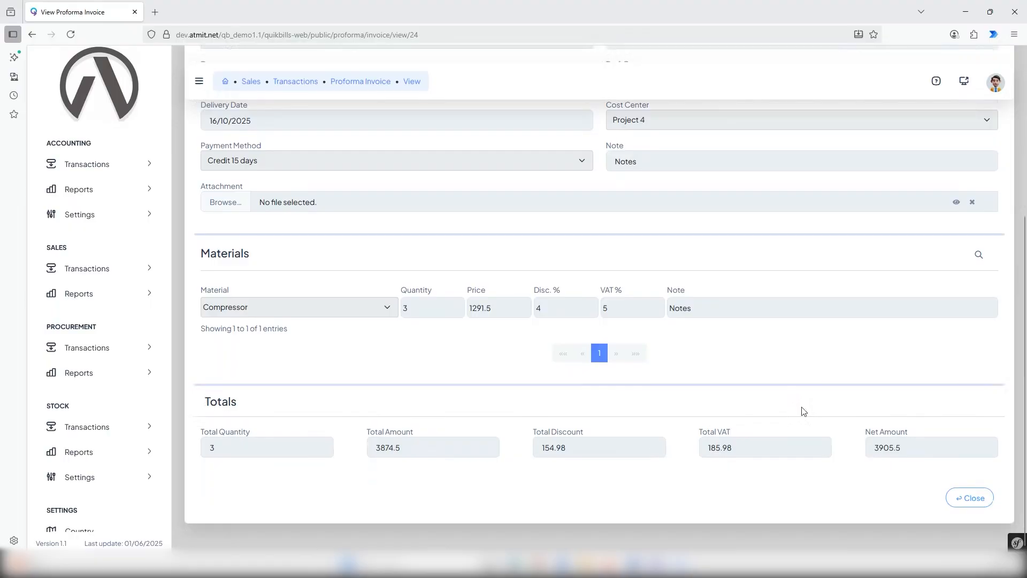
left_click(984, 499)
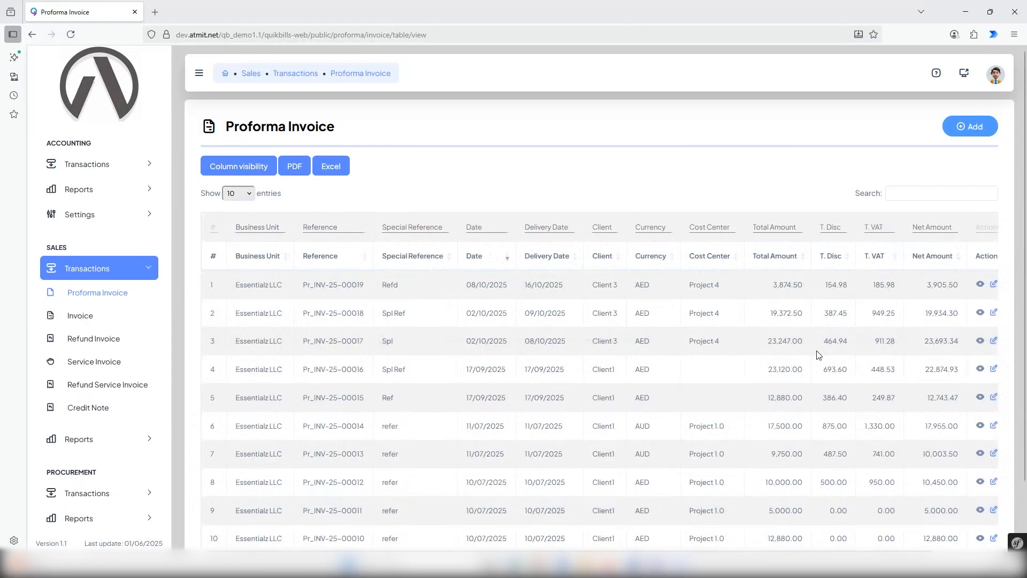
Edit the newest Client 3 proforma invoice, set its Compressor quantity to 5 and save the change
scroll(796, 505, "down", 1)
scroll(796, 505, "down", 1)
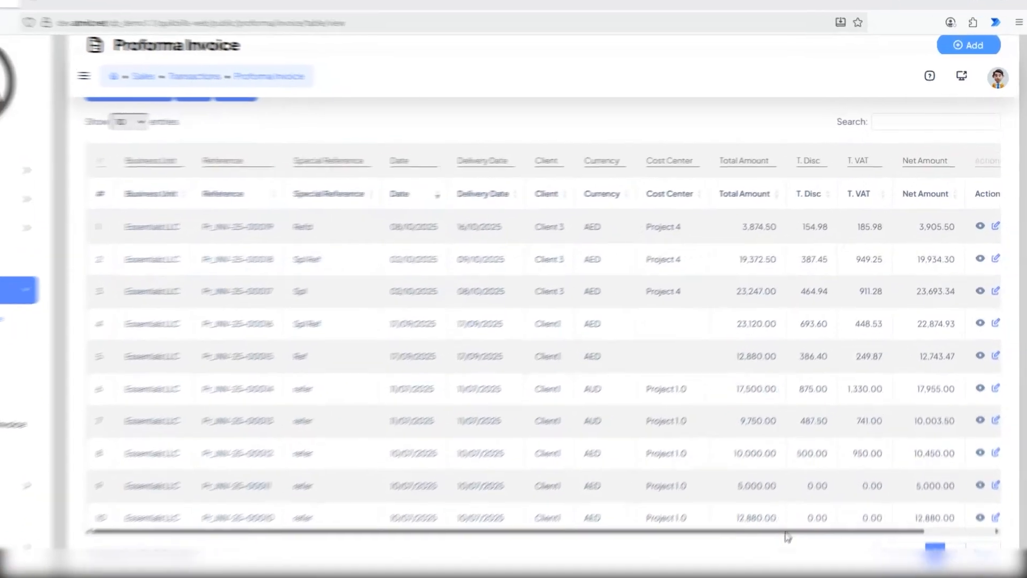
left_click_drag(811, 479, 885, 480)
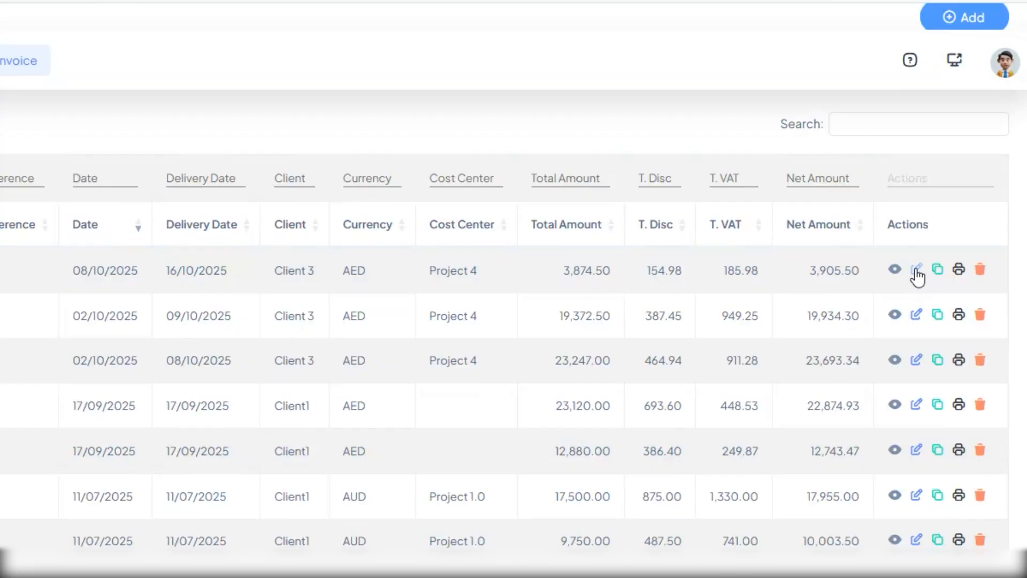
left_click(916, 269)
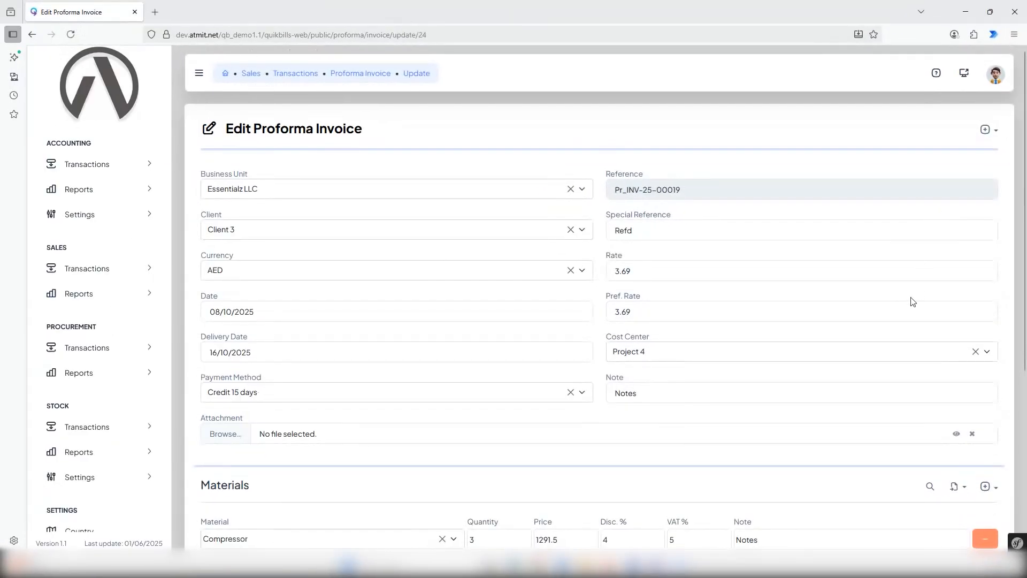
scroll(909, 305, "down", 2)
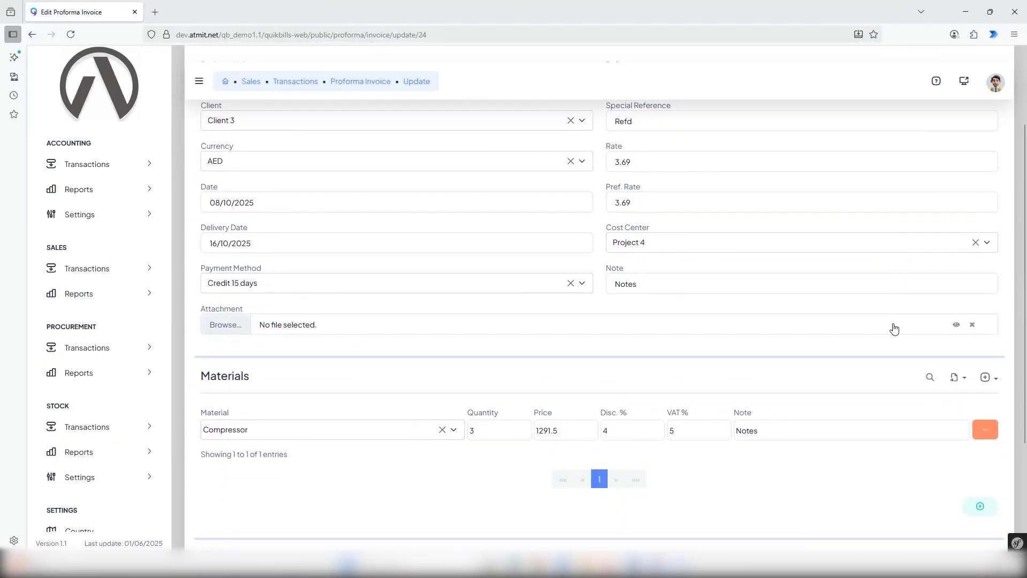
scroll(891, 324, "up", 1)
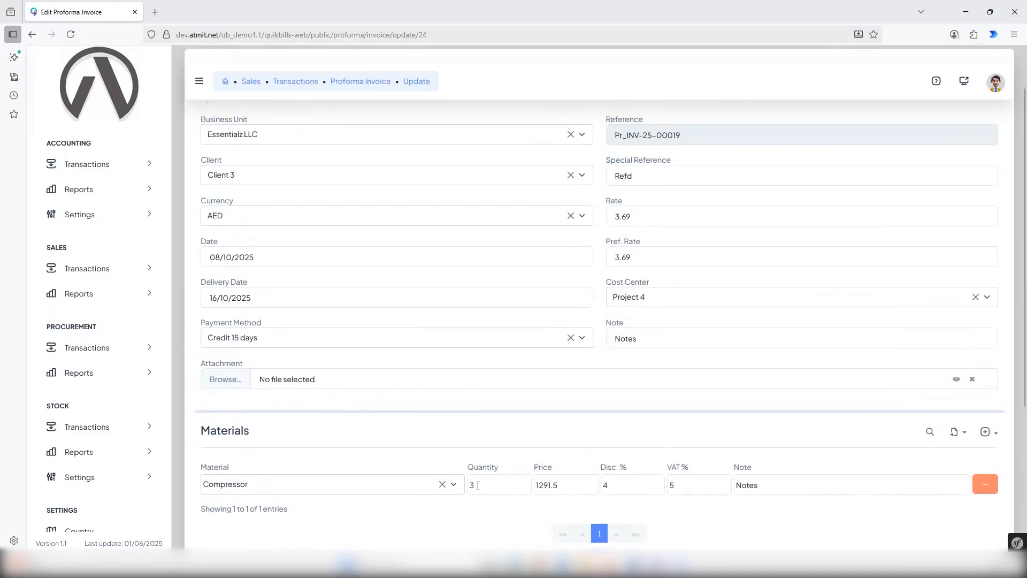
left_click_drag(477, 484, 462, 485)
type("5")
scroll(730, 425, "down", 3)
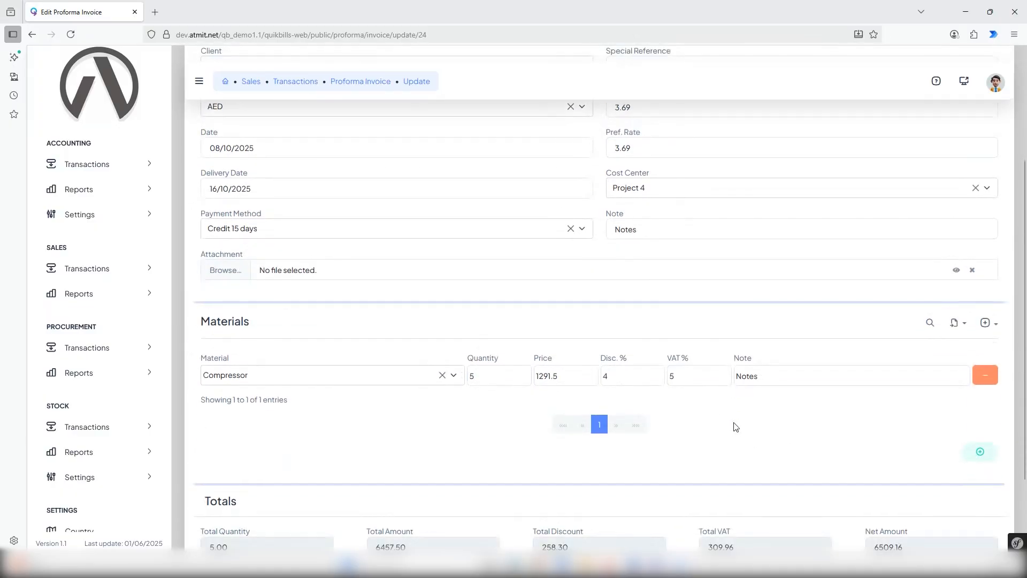
scroll(760, 432, "down", 1)
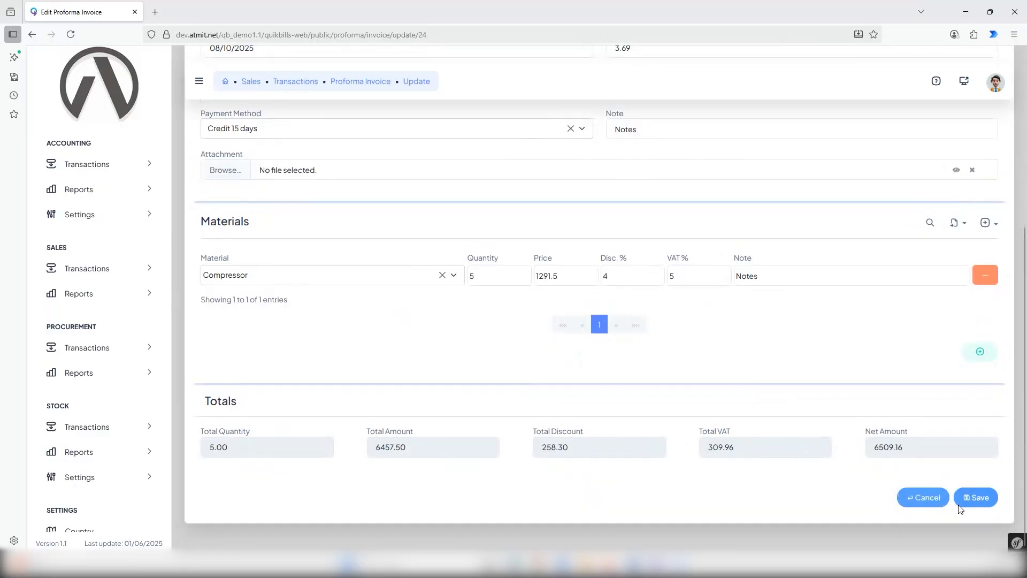
left_click(978, 503)
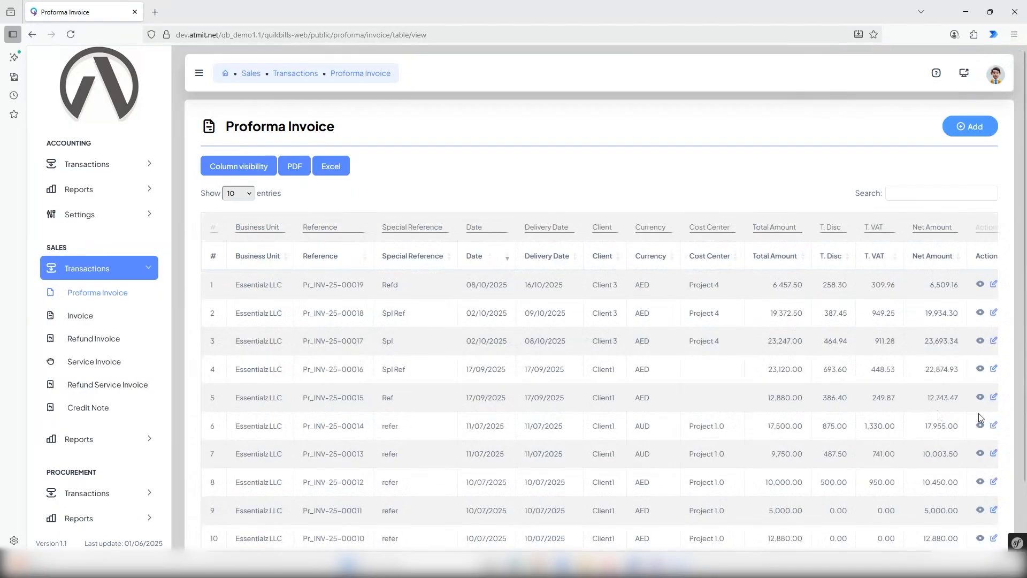
Duplicate the Client 3 proforma invoice dated 08/10/2025 and change the copy's client to Client 2
scroll(719, 509, "down", 2)
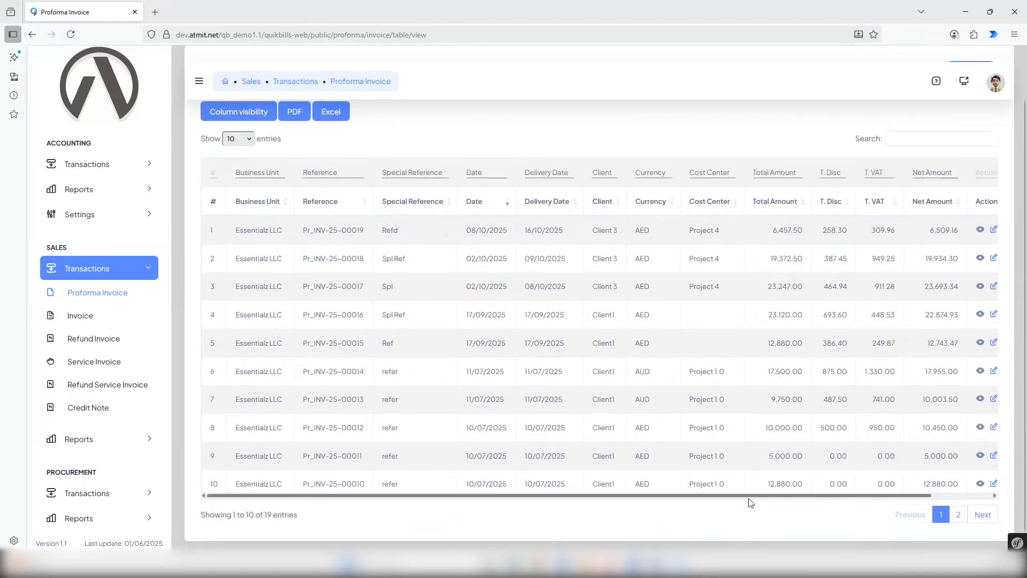
left_click_drag(742, 508, 868, 502)
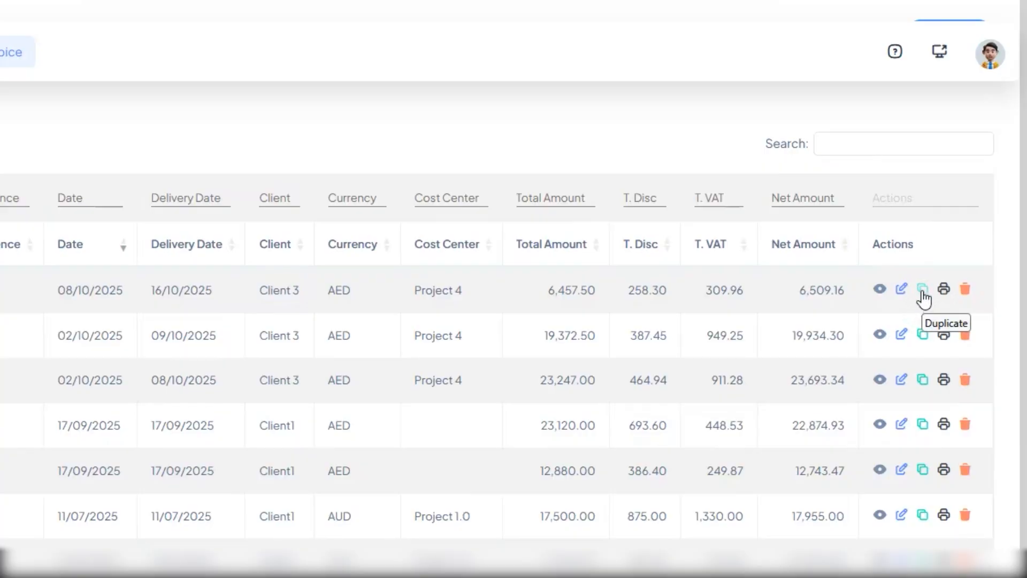
left_click(921, 293)
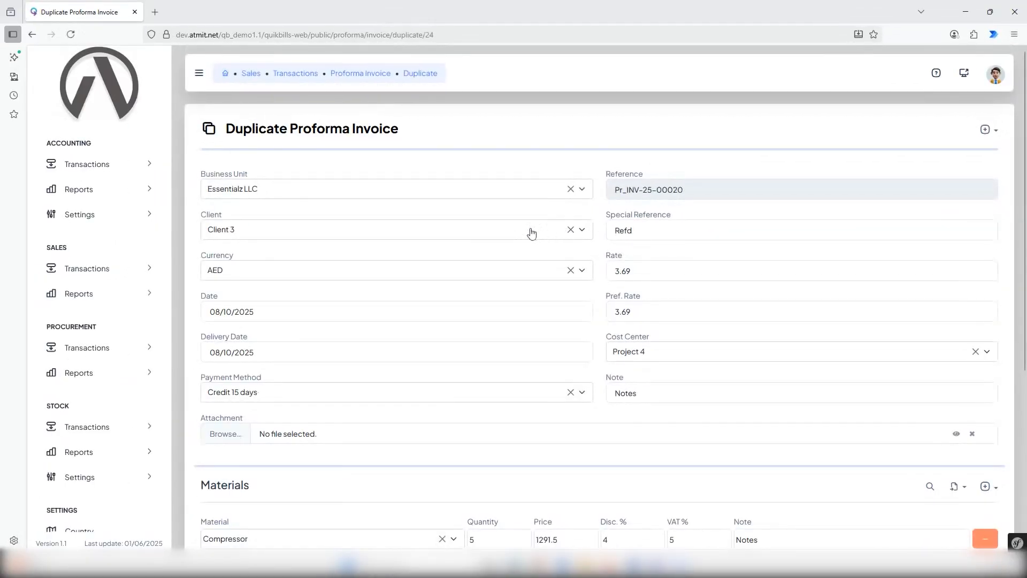
left_click(421, 232)
type("c")
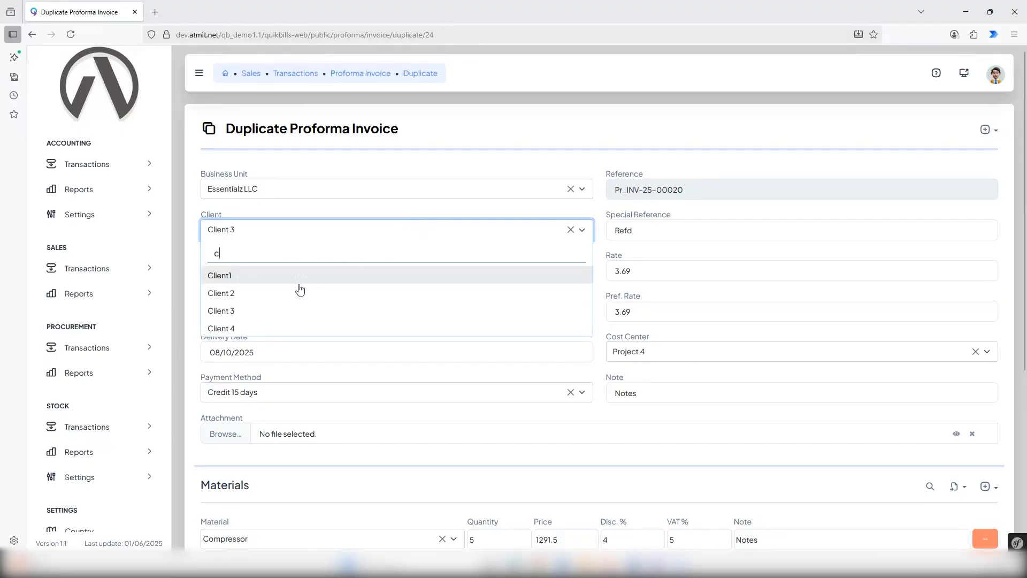
left_click(272, 293)
Set the duplicate's Compressor line to quantity 8 and 5% VAT, and save the invoice
scroll(593, 400, "down", 2)
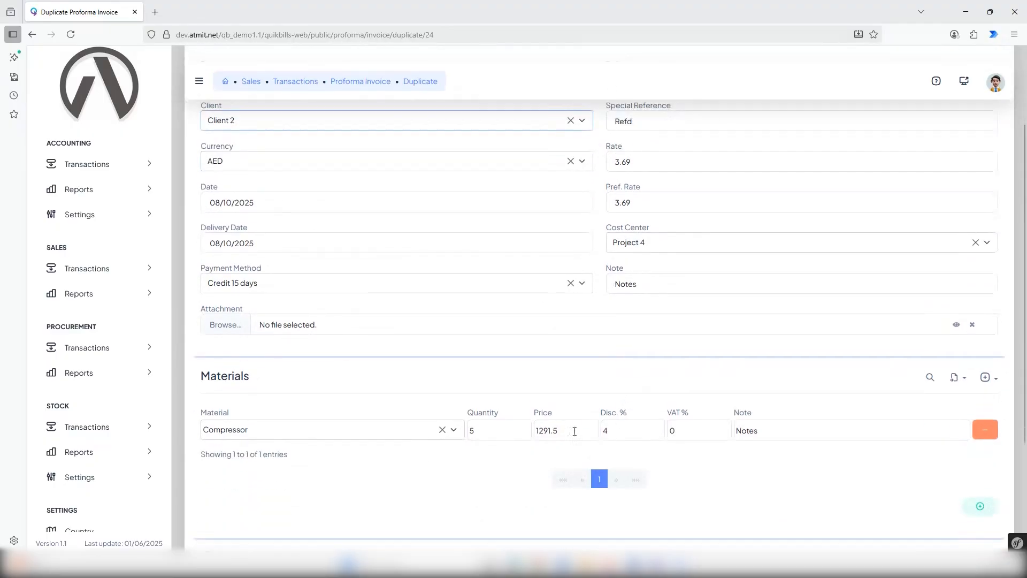
left_click_drag(473, 431, 463, 430)
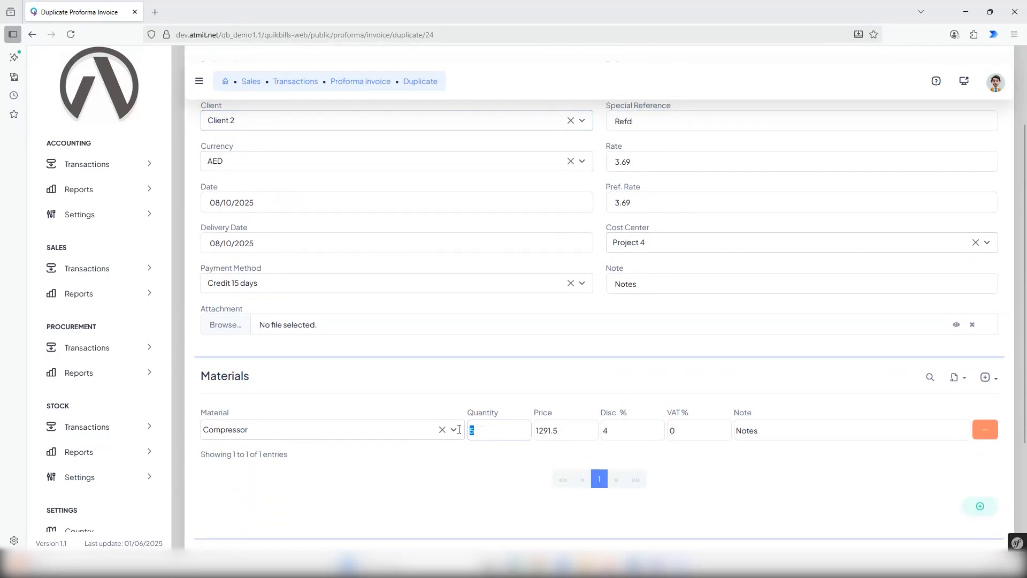
type("8")
double_click(722, 439)
type("5")
left_click(822, 470)
scroll(822, 470, "down", 3)
left_click(974, 497)
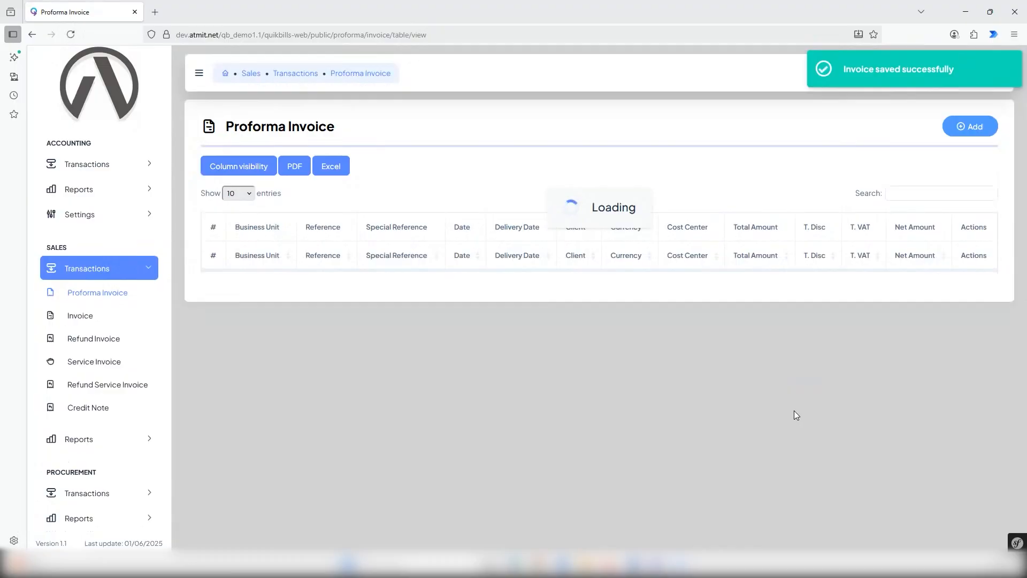
Preview the printout of the first proforma invoice in the list, cancel printing and return to the list
scroll(751, 475, "down", 1)
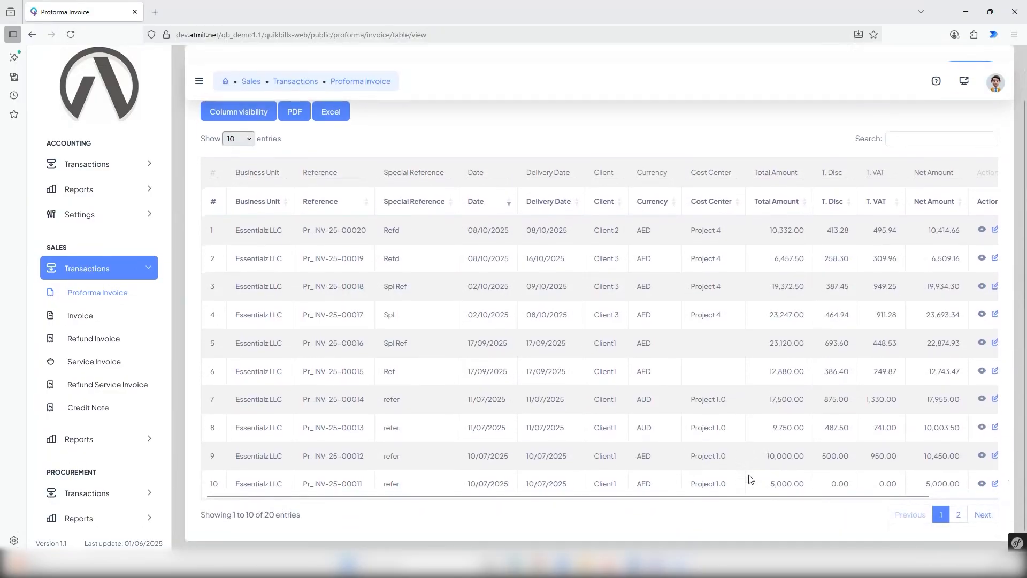
left_click_drag(788, 498, 891, 496)
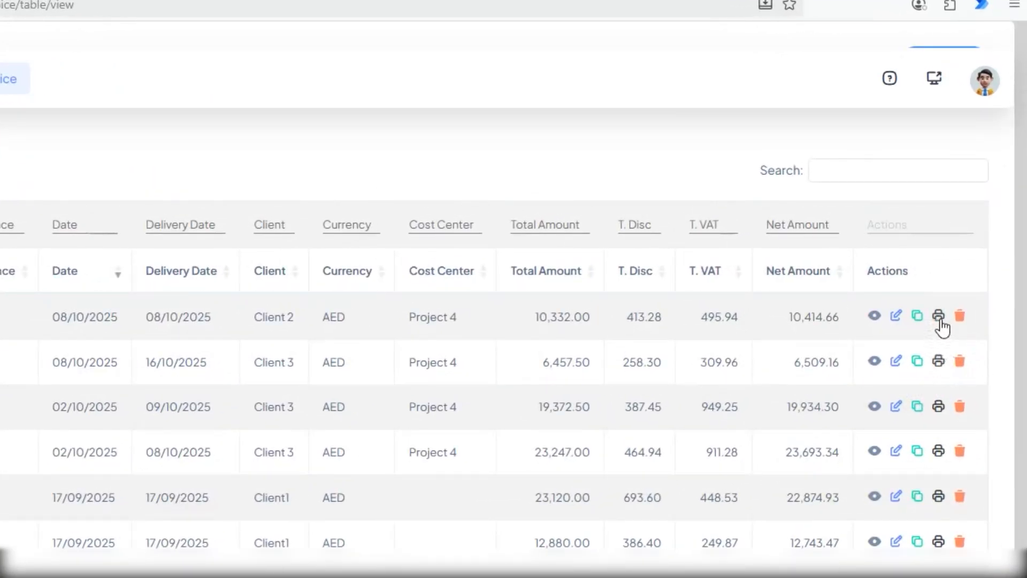
left_click(939, 317)
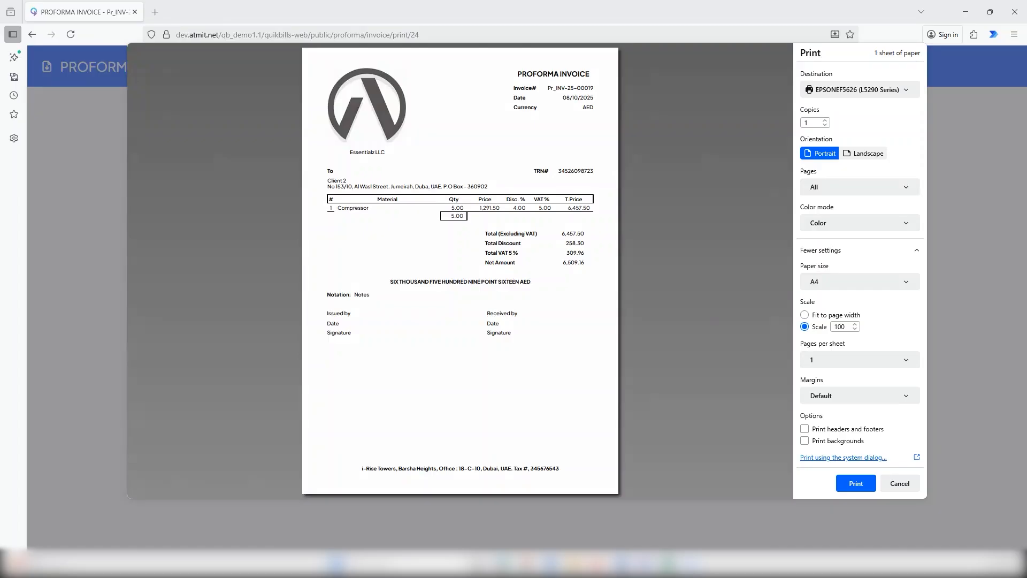
left_click(899, 483)
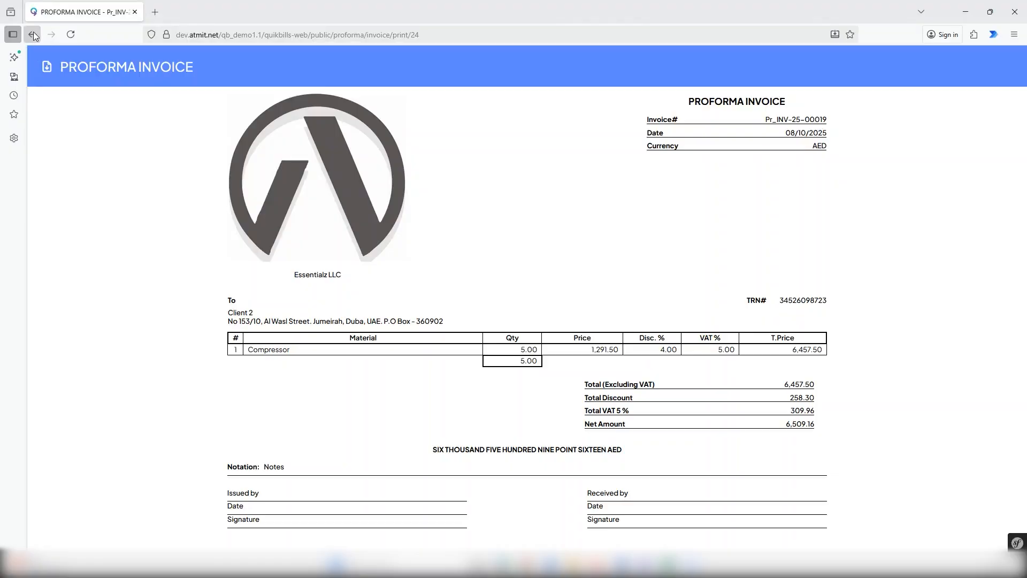
left_click(33, 33)
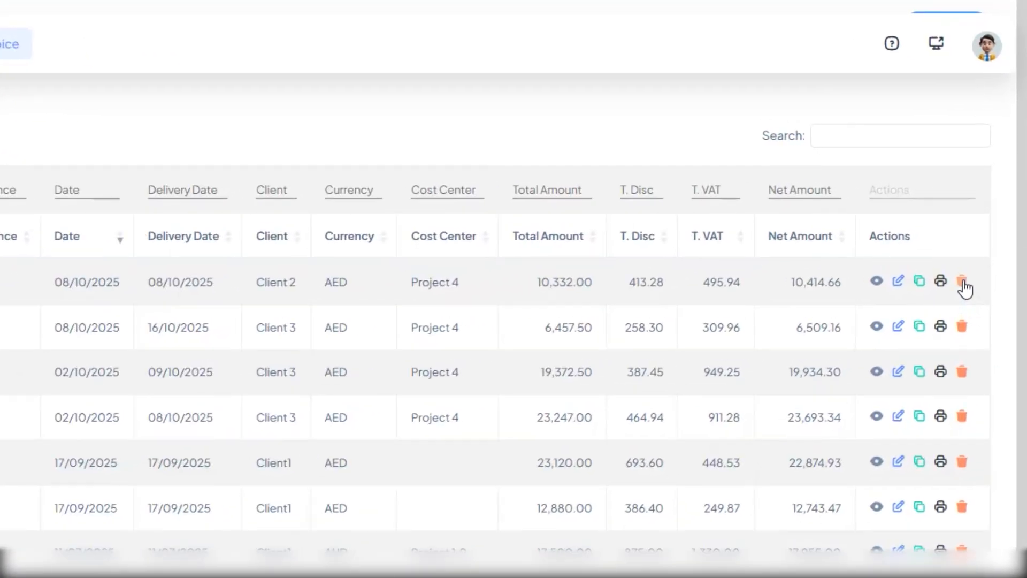
Delete the duplicated Client 2 proforma invoice from the list and confirm the deletion
left_click(962, 283)
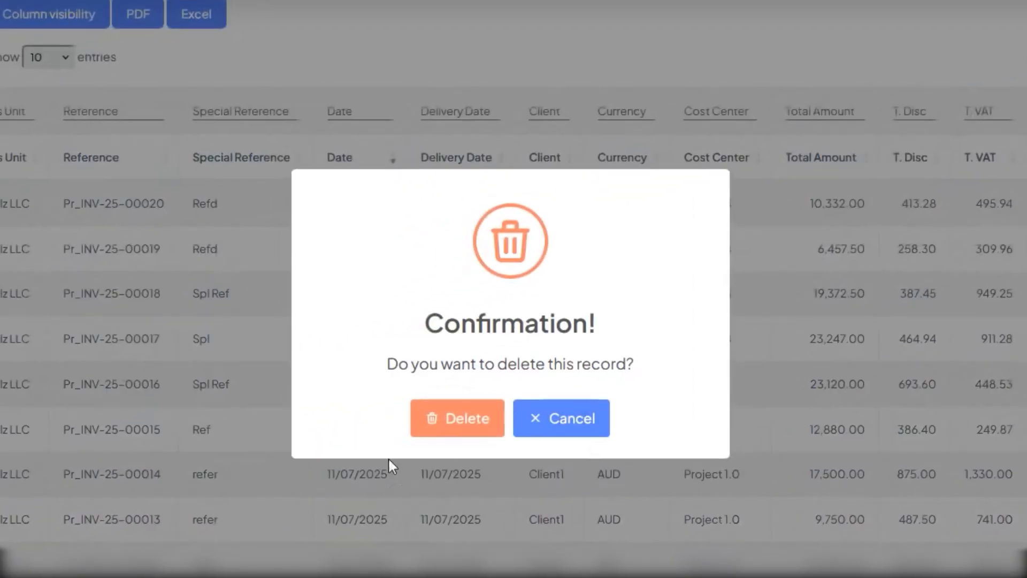
left_click(455, 423)
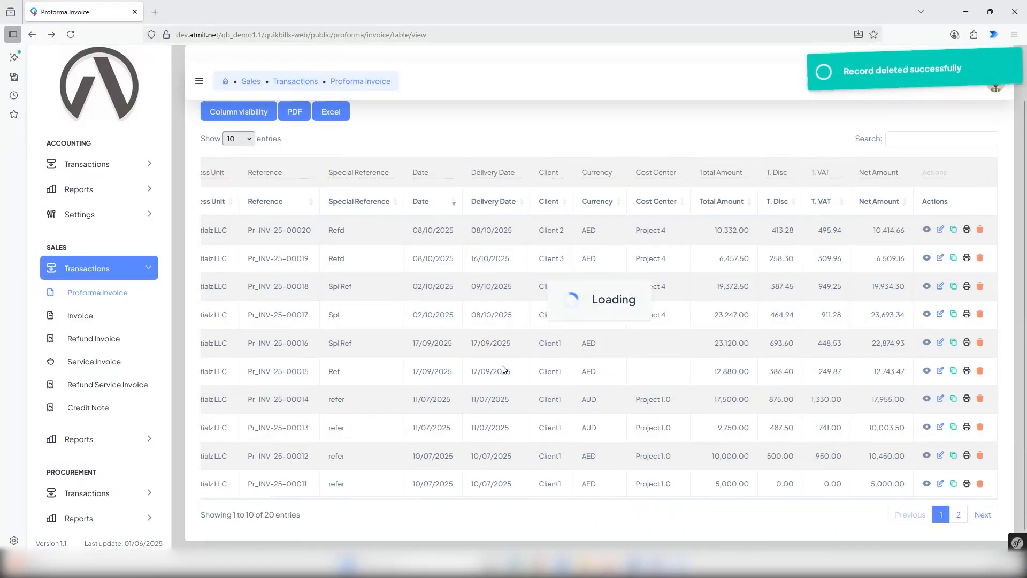